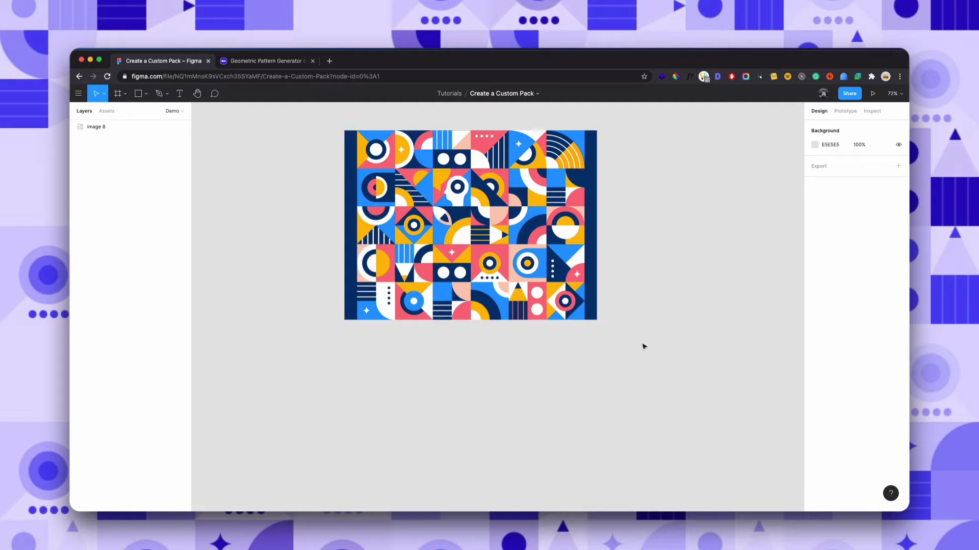
Examine the colourful geometric tile artwork close up and as a whole
left_click(521, 234)
scroll(492, 237, "up", 3)
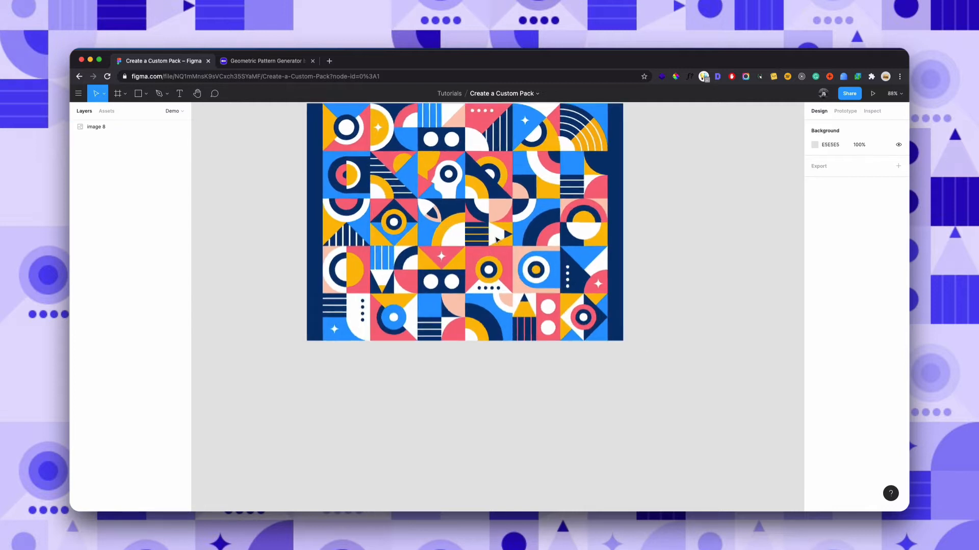
scroll(488, 216, "up", 4)
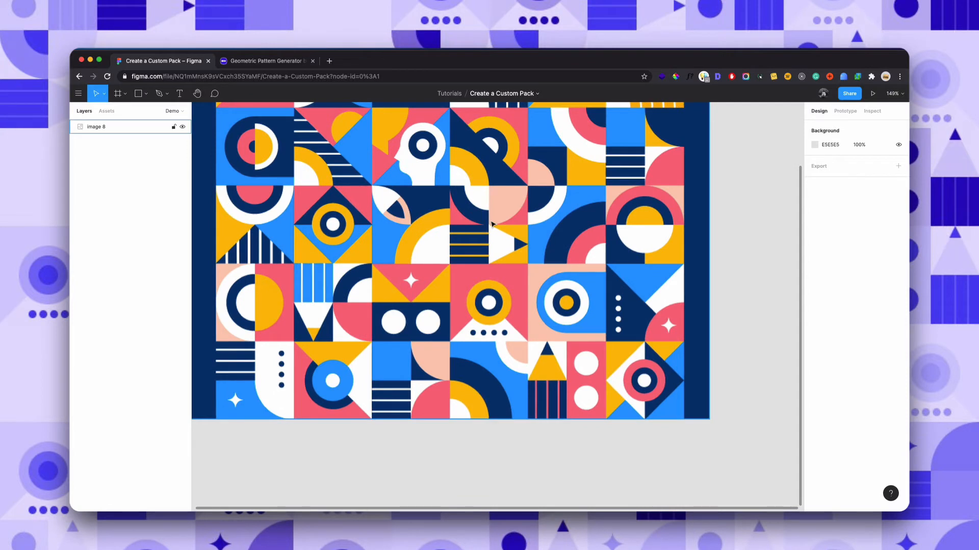
scroll(492, 225, "down", 4)
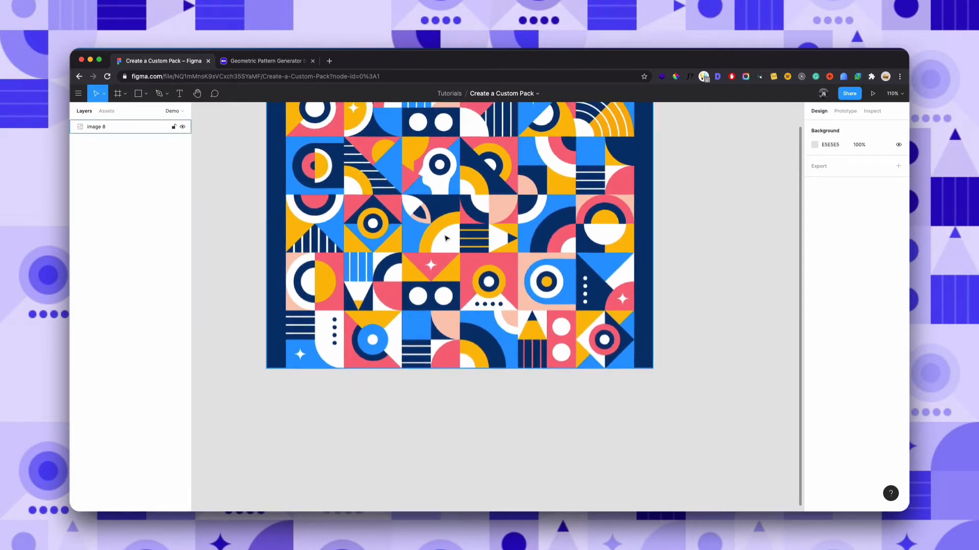
scroll(489, 240, "up", 2)
scroll(488, 240, "left", 2)
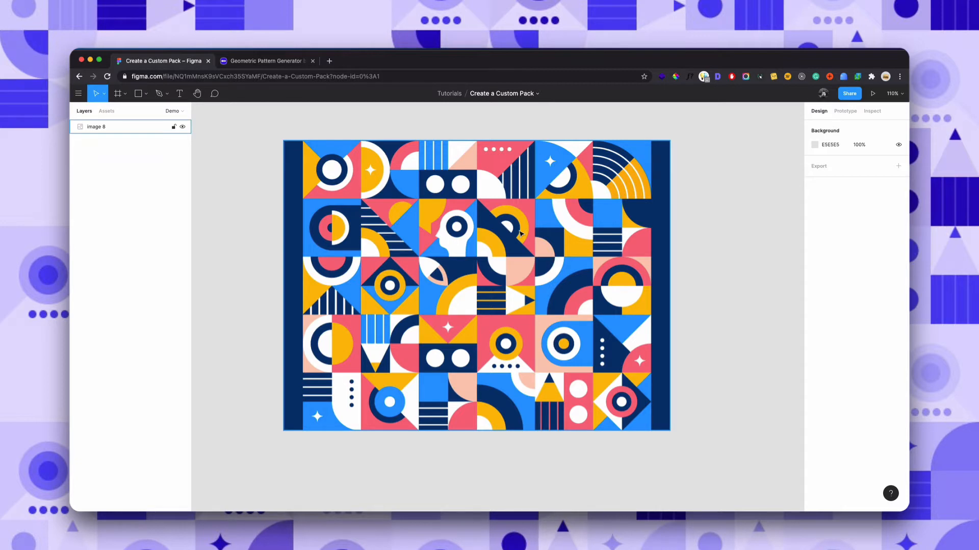
scroll(520, 234, "down", 2)
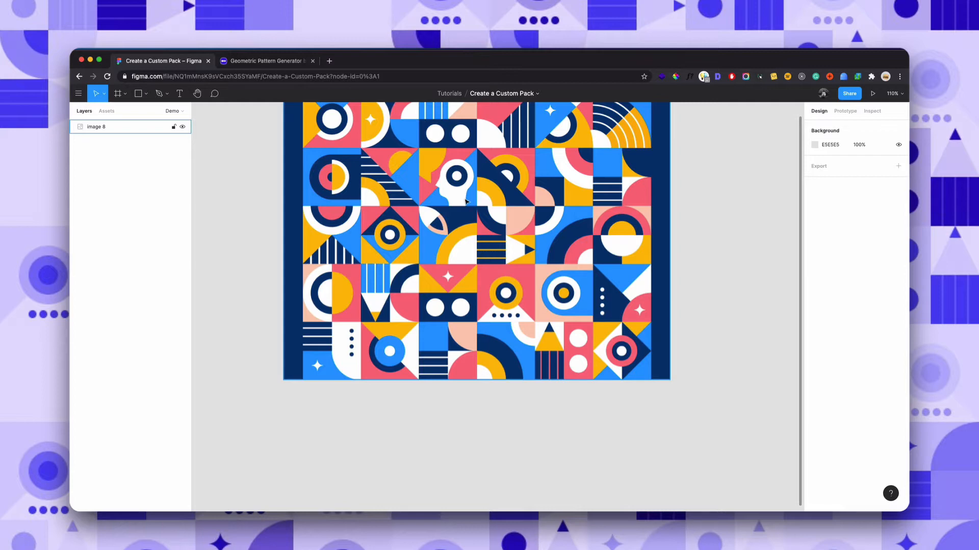
Switch to the MagicPattern geometric pattern generator and regenerate the Custom 4 Pack pattern twice
left_click(250, 61)
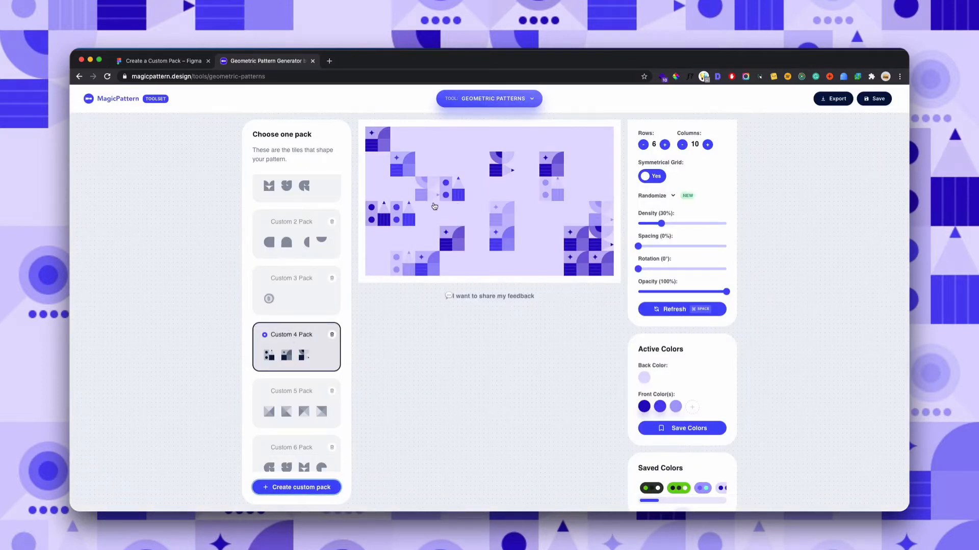
left_click(673, 310)
left_click(673, 310)
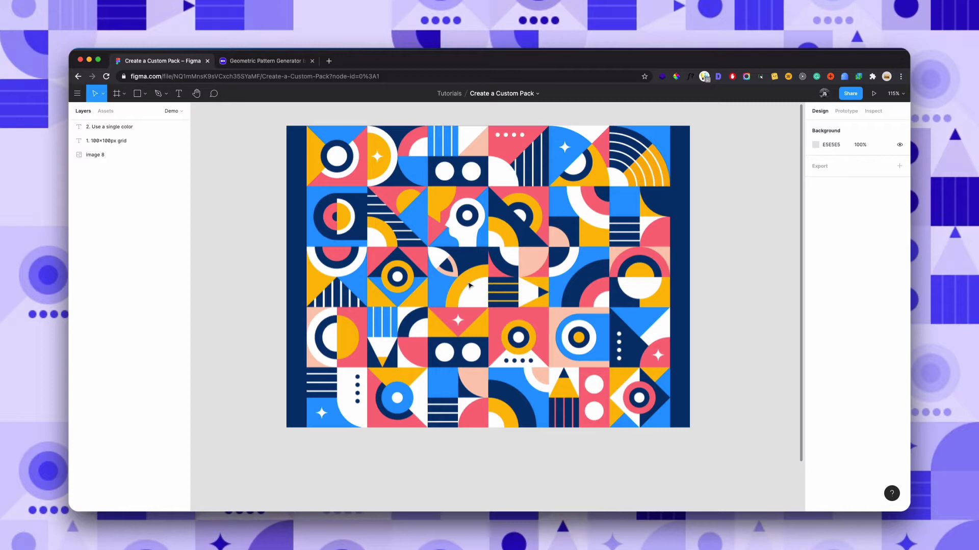
Draw a 100 × 100 frame beside the two guideline texts below the artwork and set its fill to 111111
scroll(470, 285, "down", 10)
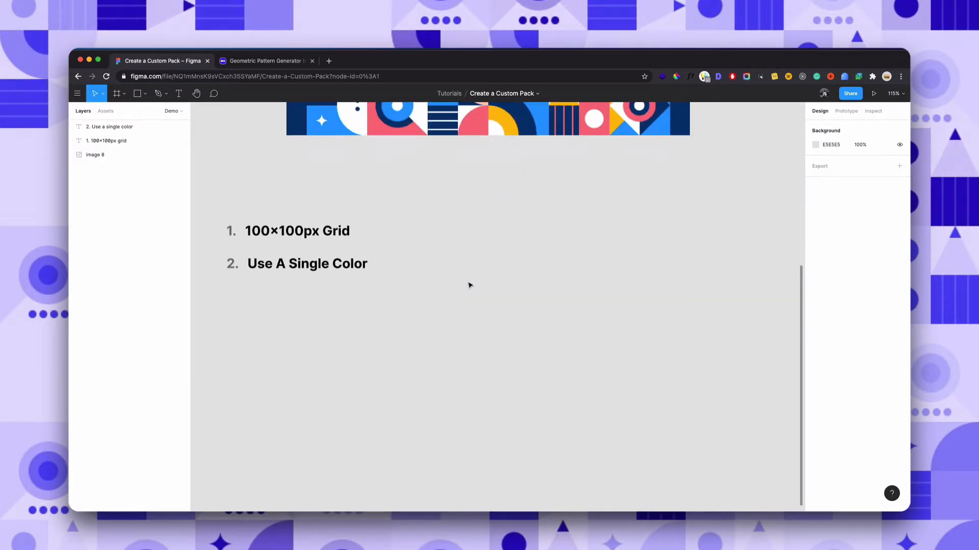
key("f")
left_click(454, 211)
mouse_move(535, 299)
left_mouse_down()
mouse_move(541, 305)
mouse_move(502, 262)
left_mouse_up()
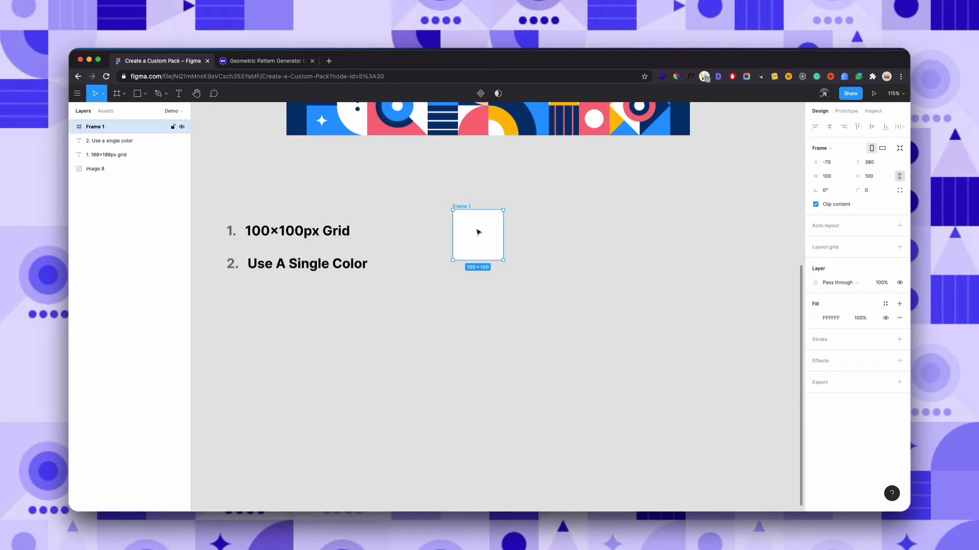
left_click(828, 318)
type("111111")
key("Return")
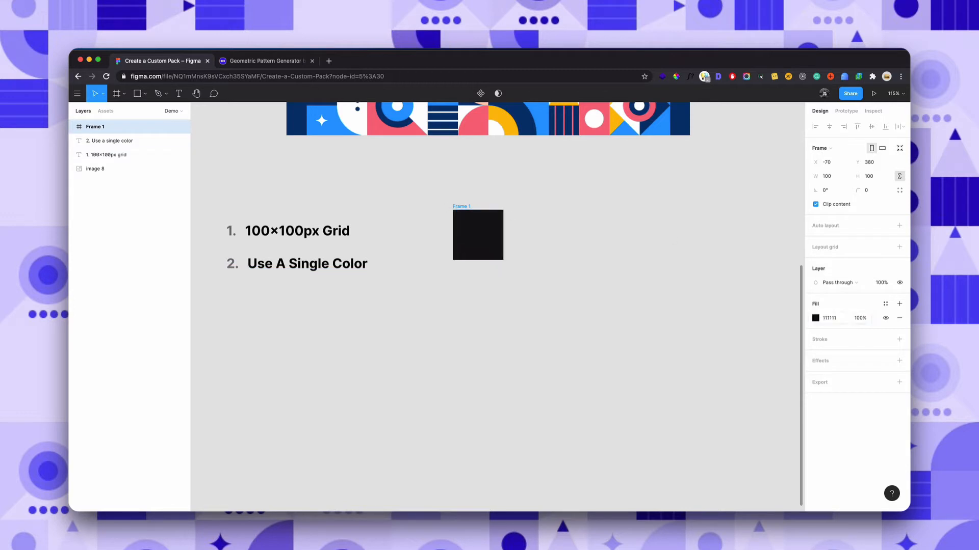
Add two diagonally placed squares of about 35 × 35 inside the black frame and set their fill to 111111
key("r")
left_click_drag(462, 217, 469, 248)
scroll(468, 205, "up", 5)
key("super+a")
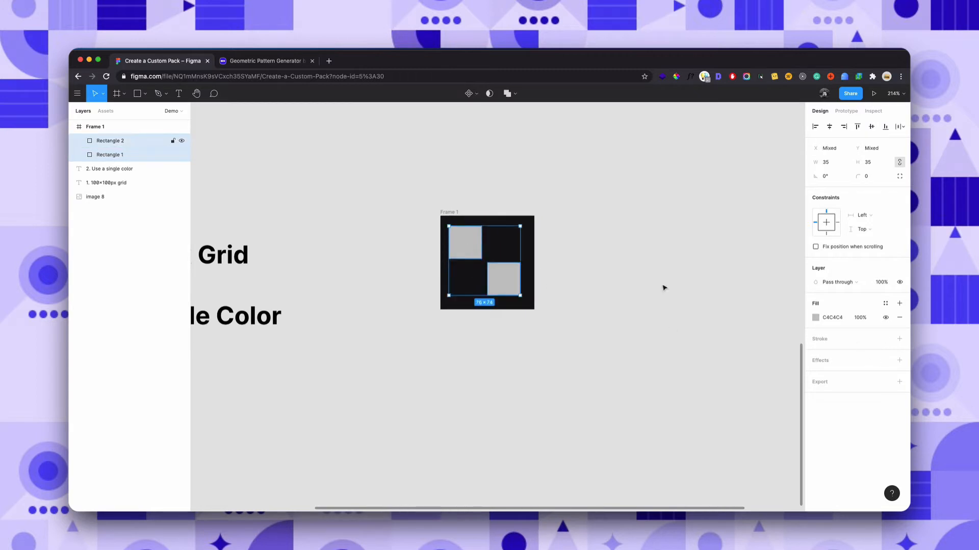
left_click(833, 317)
type("111111")
key("Return")
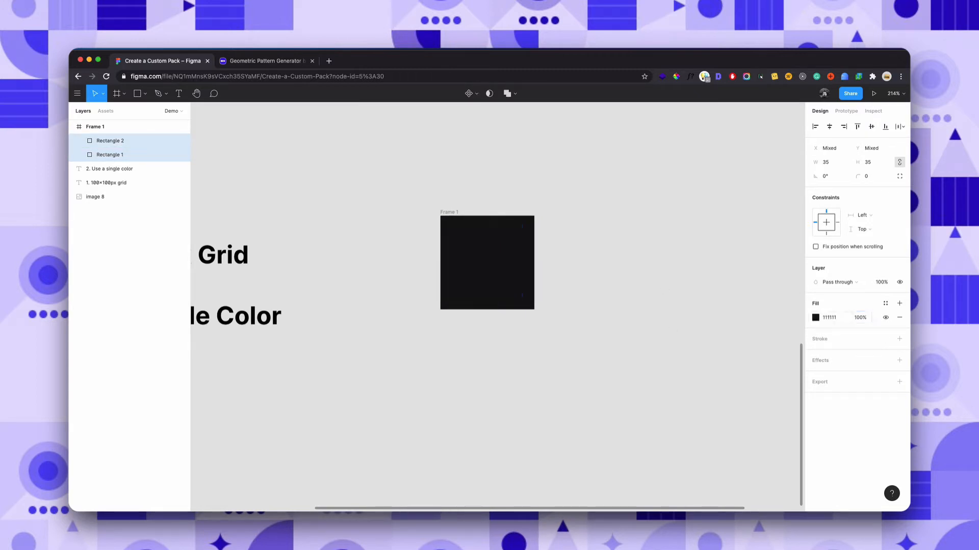
Duplicate the black frame with its squares beside the original and remove the copy's background fill
left_click(453, 213)
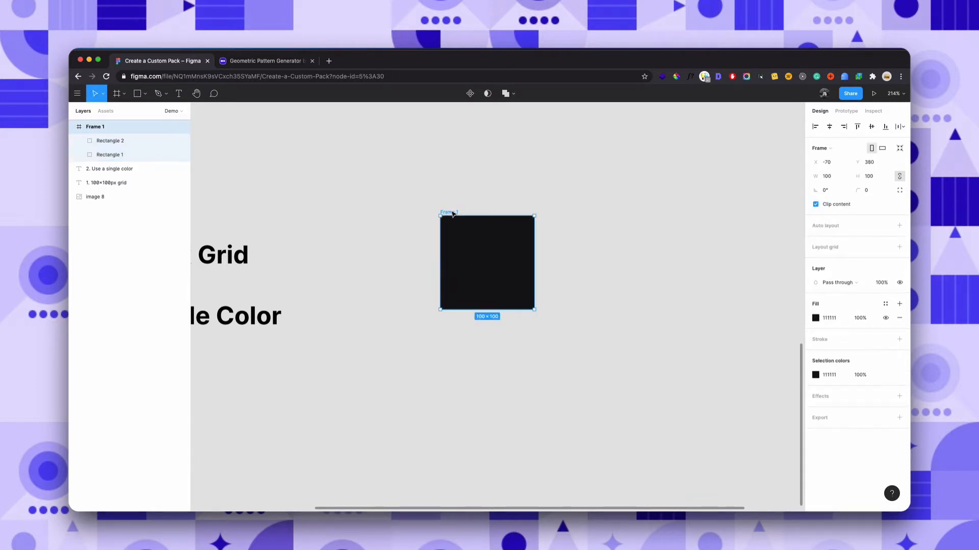
left_click_drag(453, 213, 576, 214)
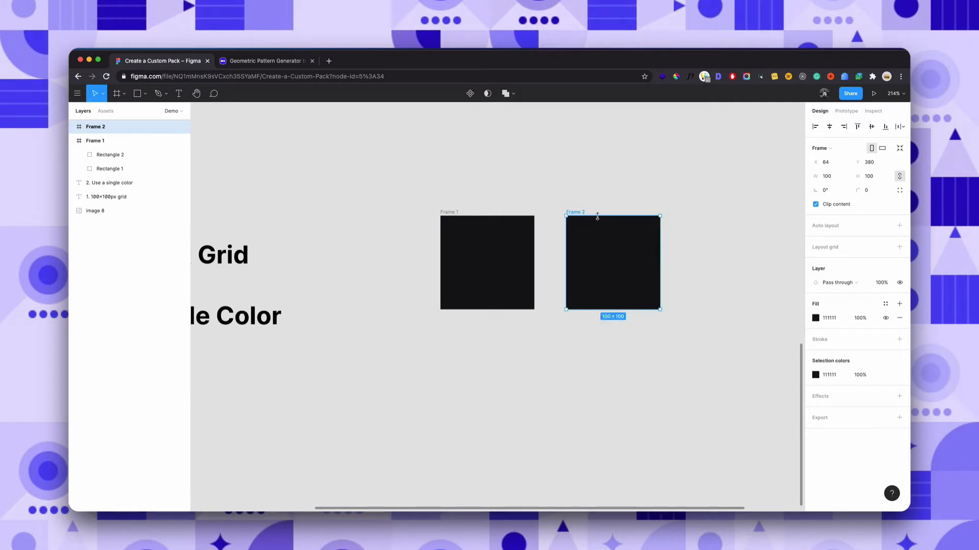
scroll(566, 169, "right", 3)
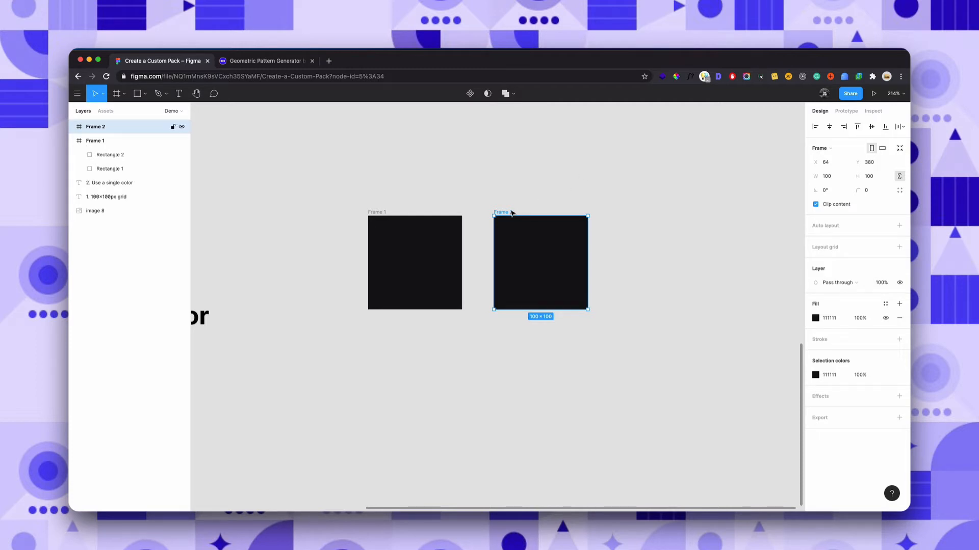
left_click(899, 318)
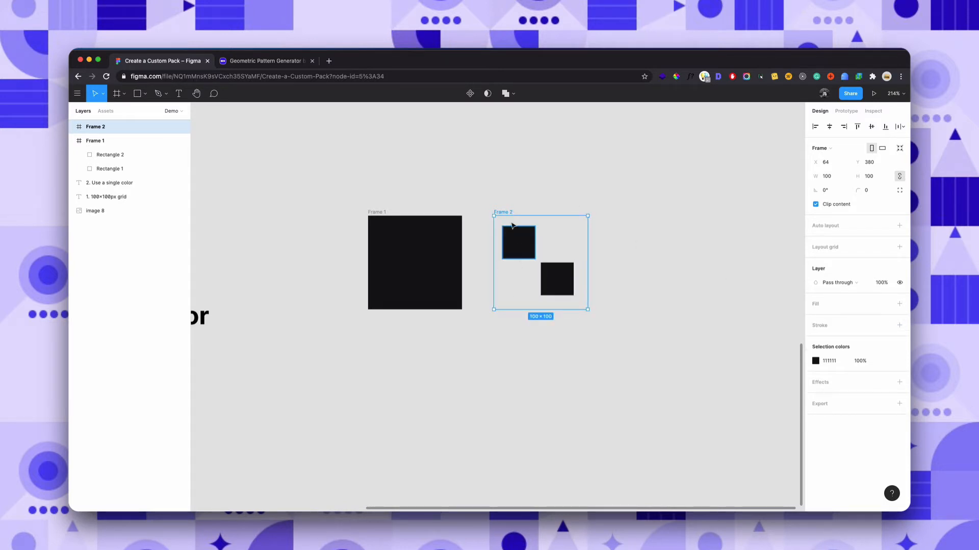
Duplicate the frame without a background and give the copy a 111111 fill at 10% opacity
left_click_drag(501, 213, 620, 212)
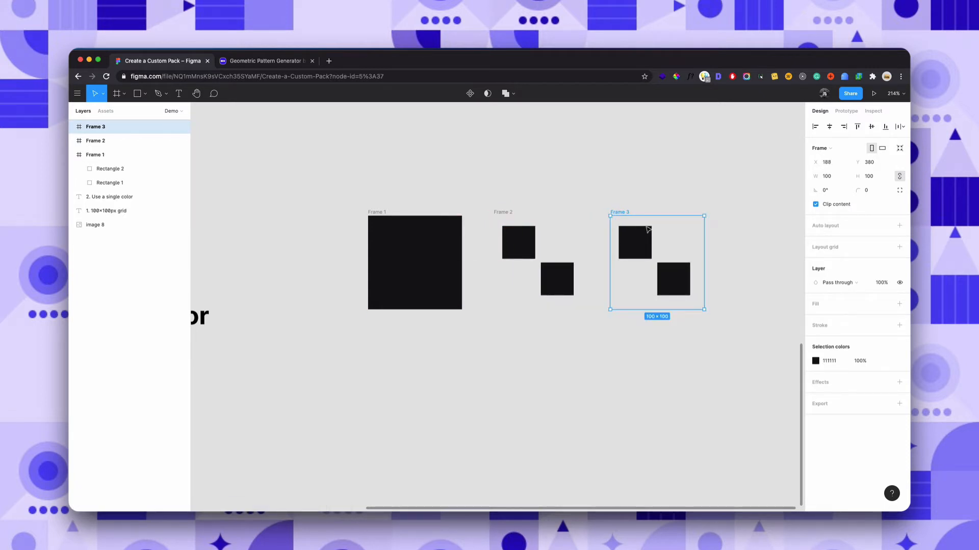
left_click(899, 304)
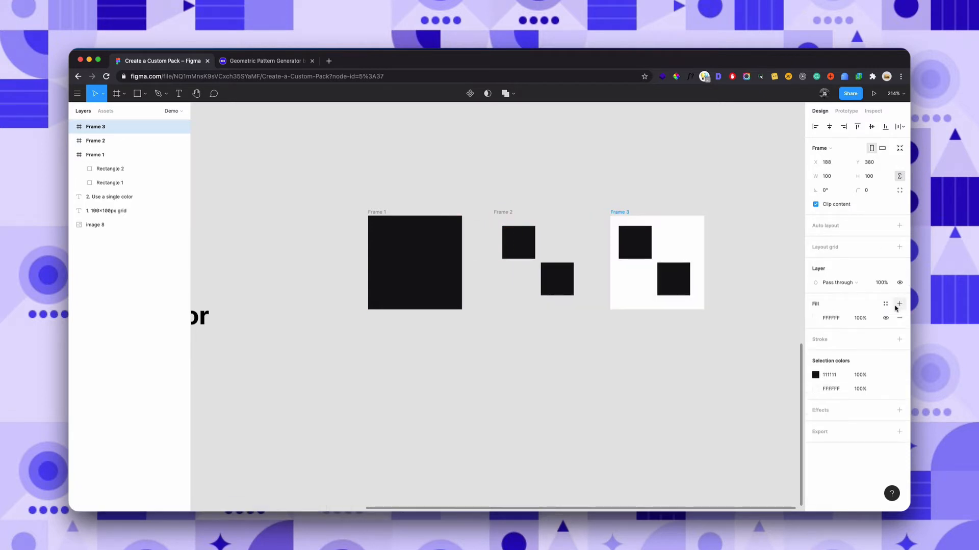
left_click(825, 320)
type("1")
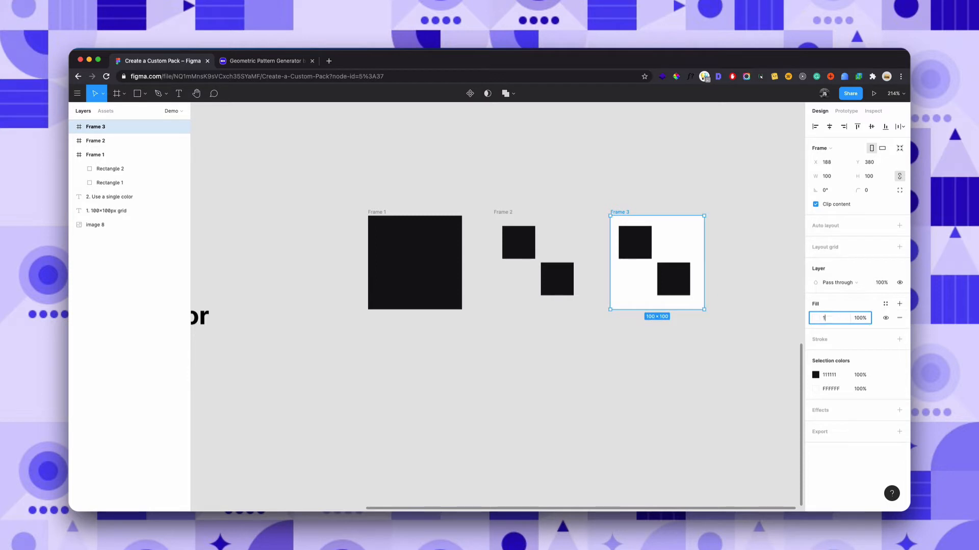
key("Return")
left_click(861, 322)
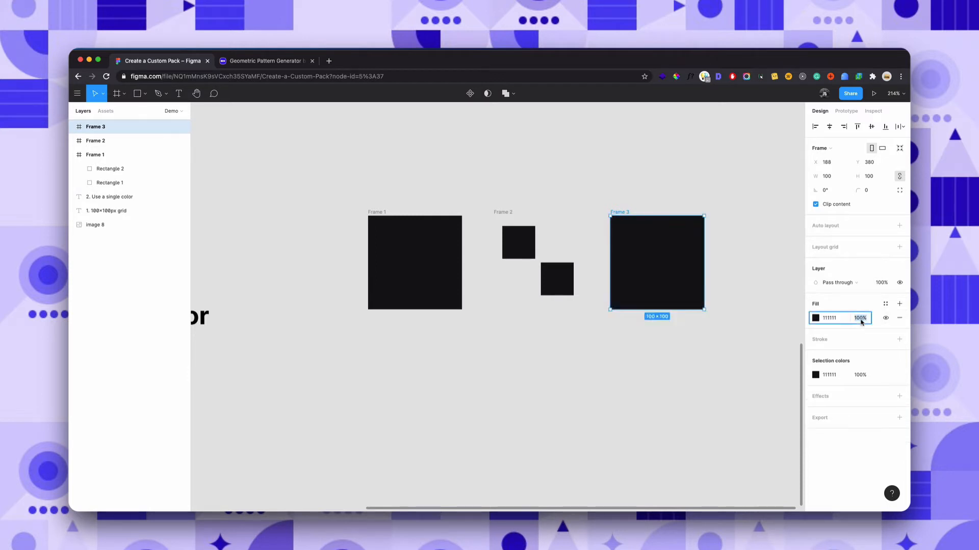
type("10")
key("Return")
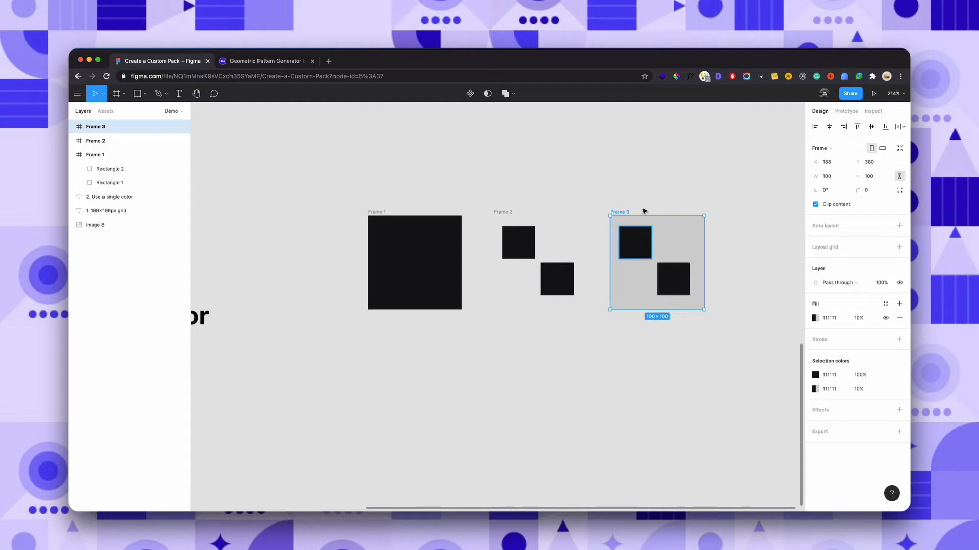
left_click(643, 186)
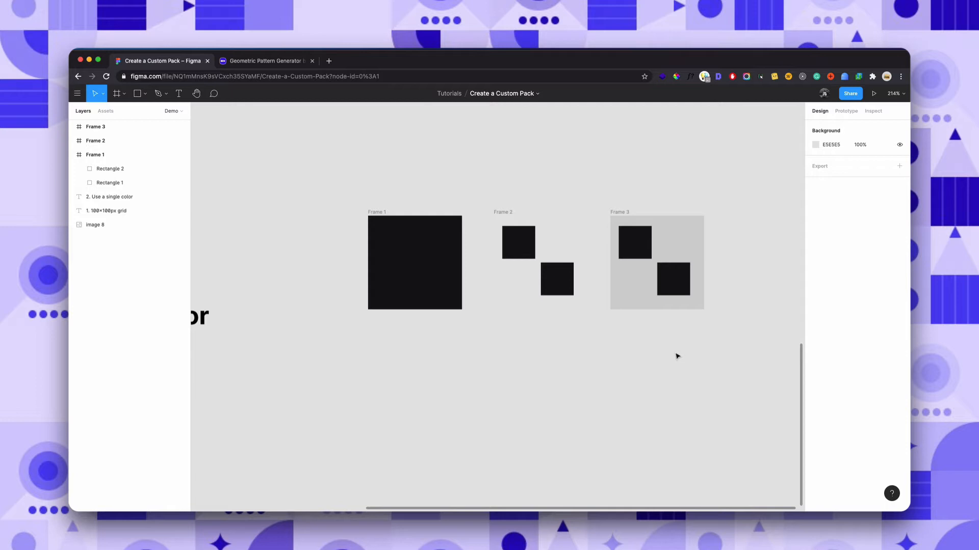
Review the example frames and the artwork's tiles, and switch to MagicPattern to view the generated pattern
scroll(677, 356, "down", 5)
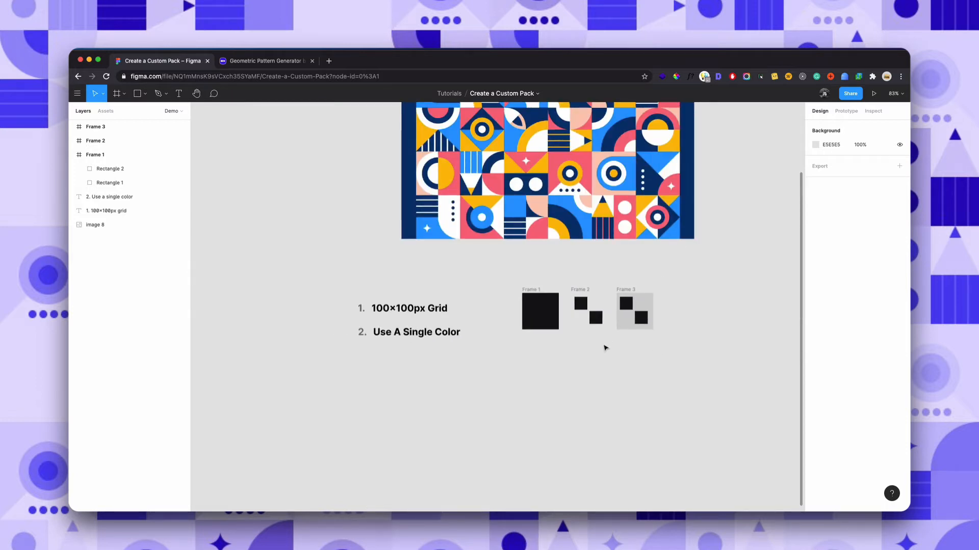
scroll(604, 348, "up", 3)
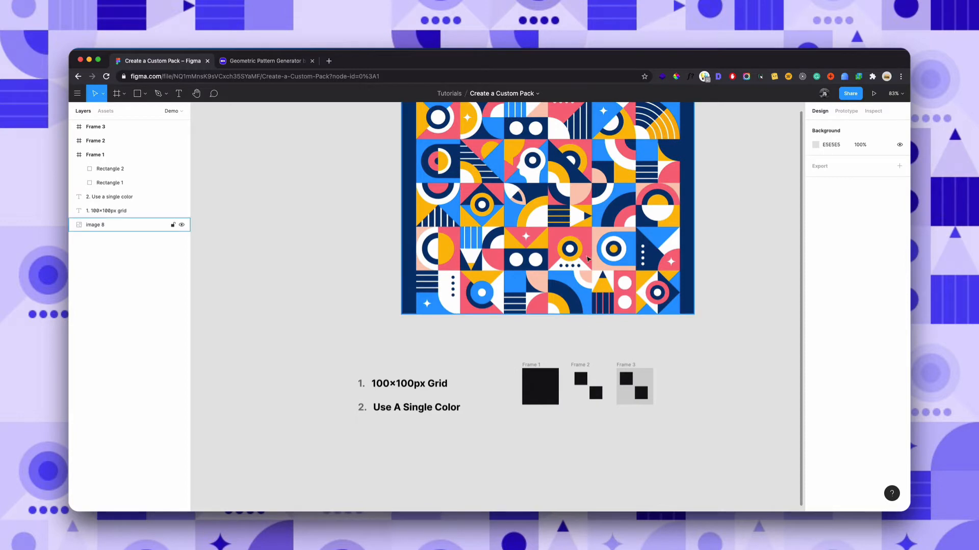
scroll(577, 268, "up", 5)
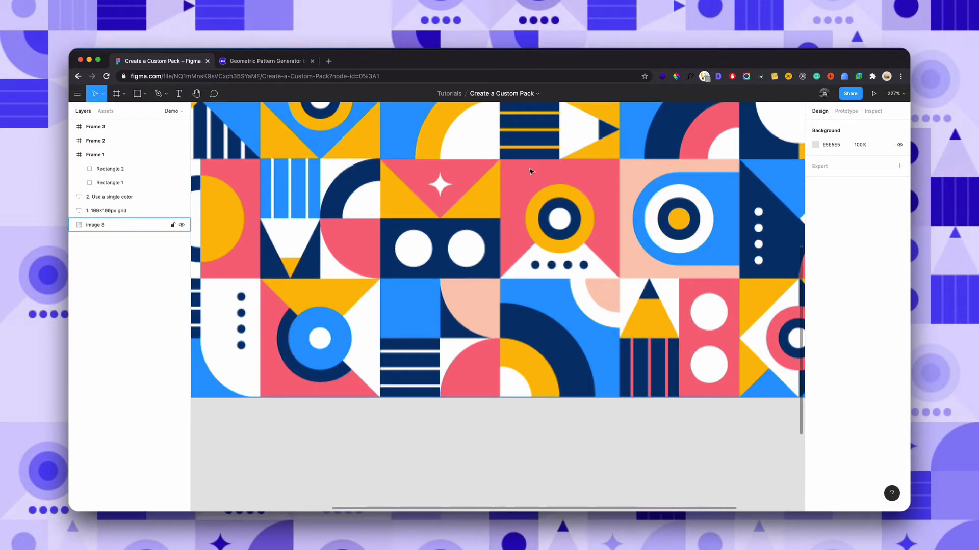
scroll(564, 270, "down", 3)
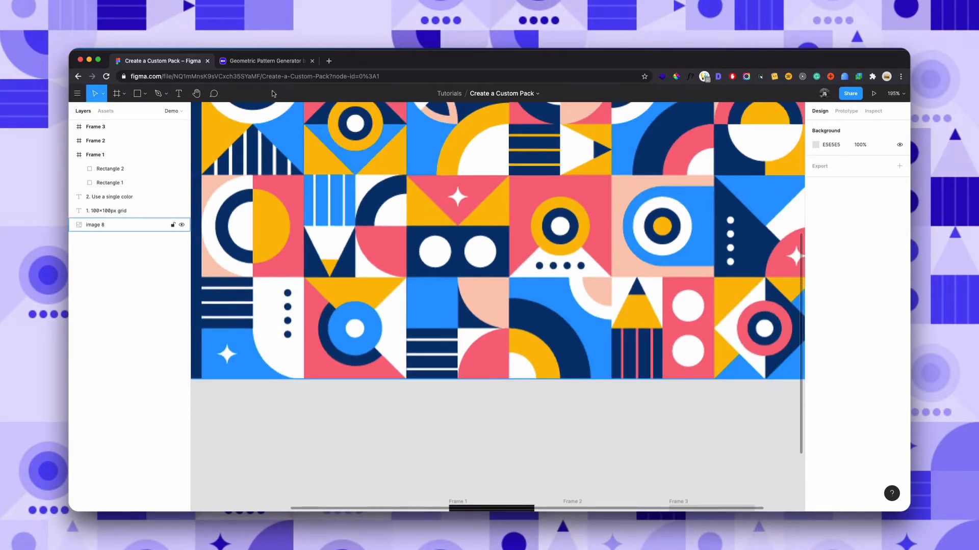
left_click(270, 60)
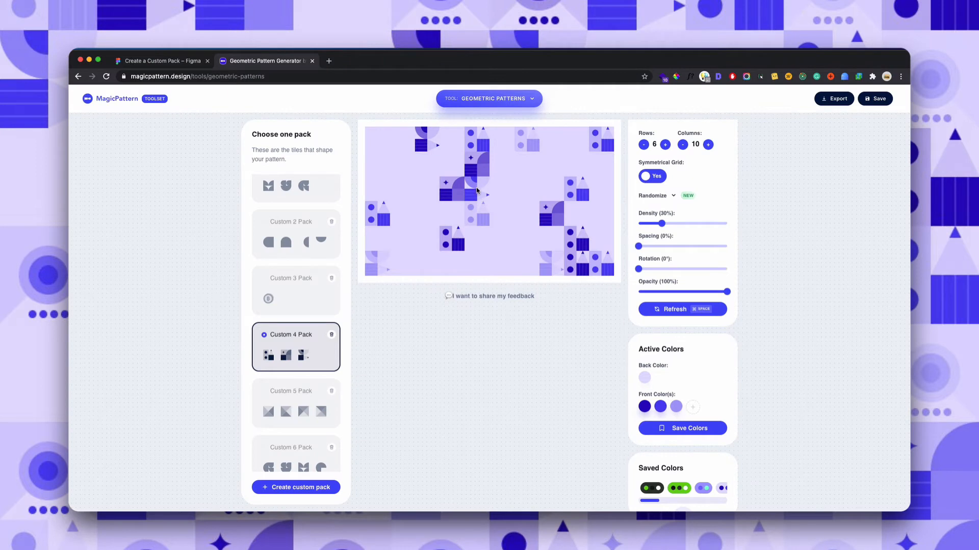
left_click(477, 191)
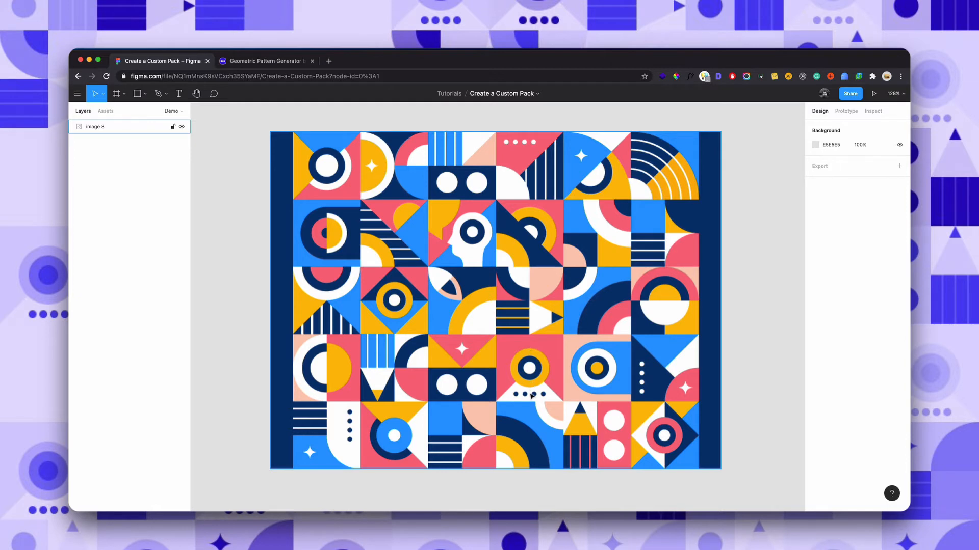
Draw a square frame of about 80 × 80 in the empty area below the artwork in Figma
scroll(532, 397, "up", 5)
scroll(533, 397, "down", 2)
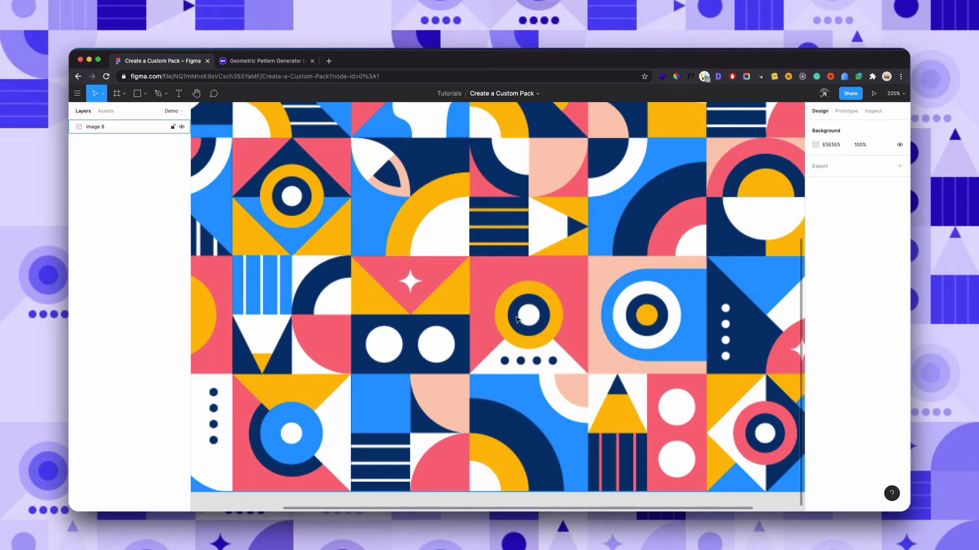
scroll(517, 318, "down", 5)
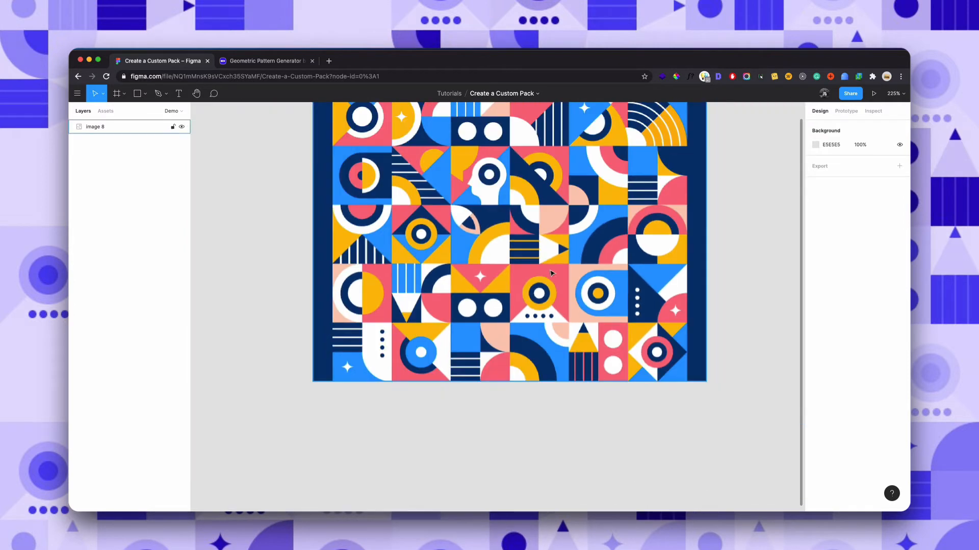
scroll(552, 270, "down", 8)
key("f")
scroll(530, 285, "up", 3)
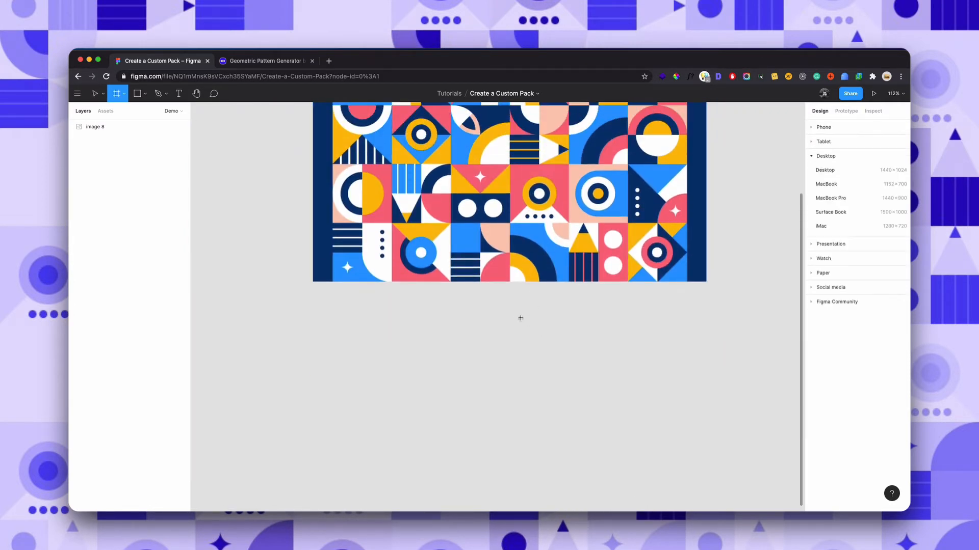
left_click_drag(520, 317, 556, 354)
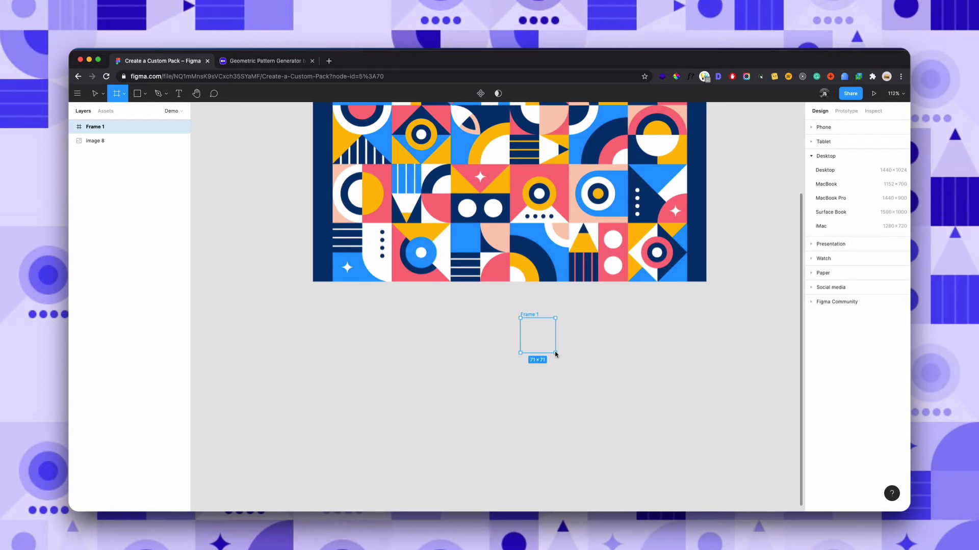
left_click_drag(556, 354, 559, 358)
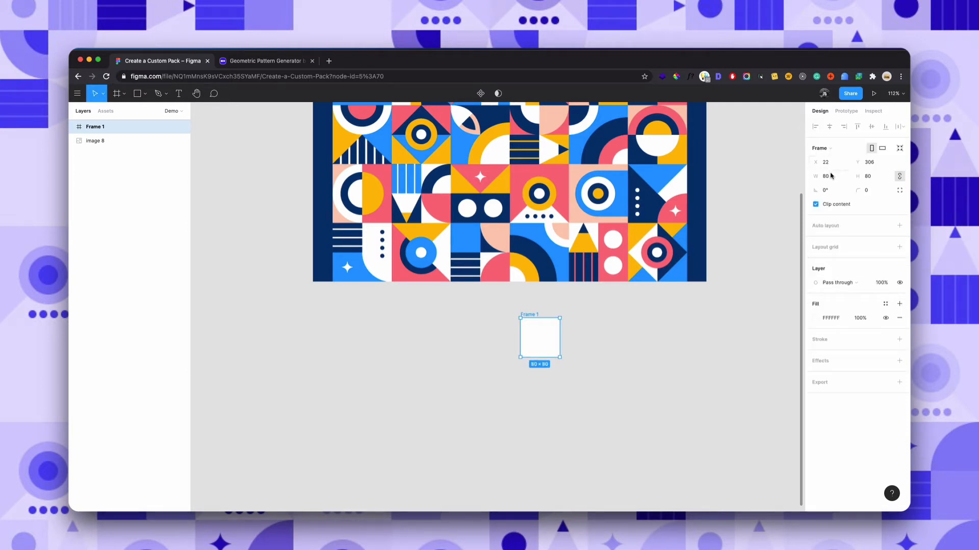
Set the new frame's width and height to 100
left_click(831, 175)
type("100")
key("Return")
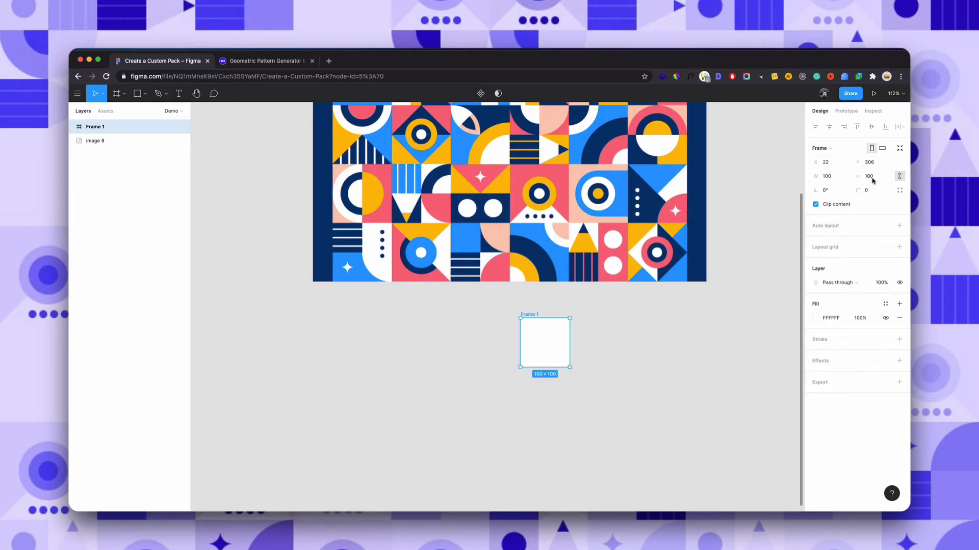
scroll(546, 339, "up", 10)
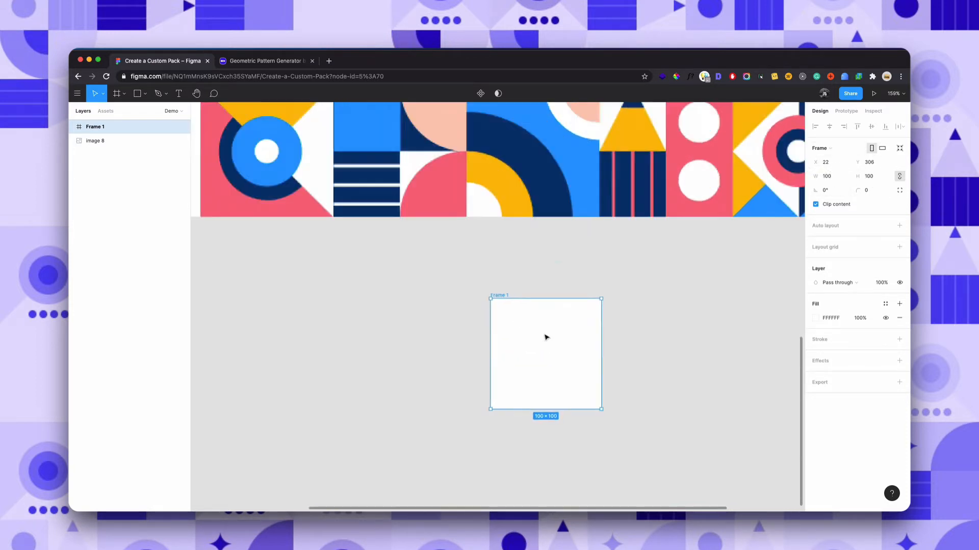
Move the empty frame closer to the artwork's lower edge and remove its white fill
scroll(546, 338, "down", 5)
left_click_drag(505, 338, 542, 308)
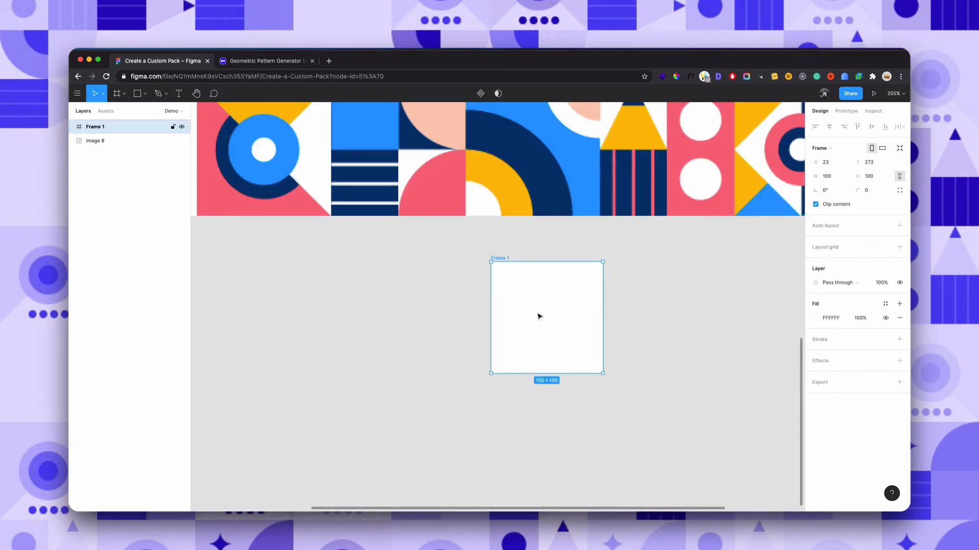
scroll(538, 317, "down", 3)
scroll(539, 316, "down", 2)
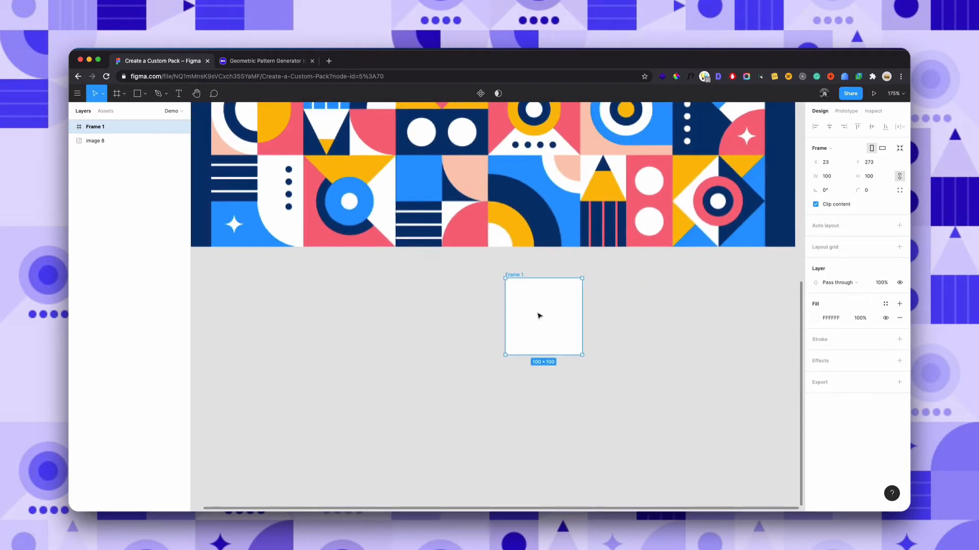
left_click(900, 317)
Draw a rectangle at the frame's top-left corner and set its width and height to 100
key("r")
mouse_move(514, 297)
left_mouse_down()
mouse_move(560, 345)
mouse_move(542, 325)
left_mouse_up()
scroll(546, 209, "up", 4)
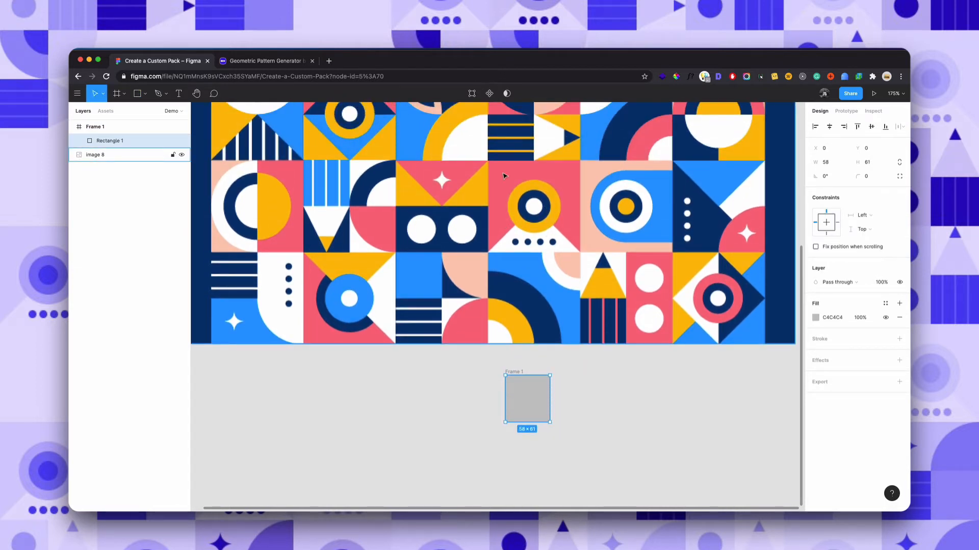
left_click(826, 162)
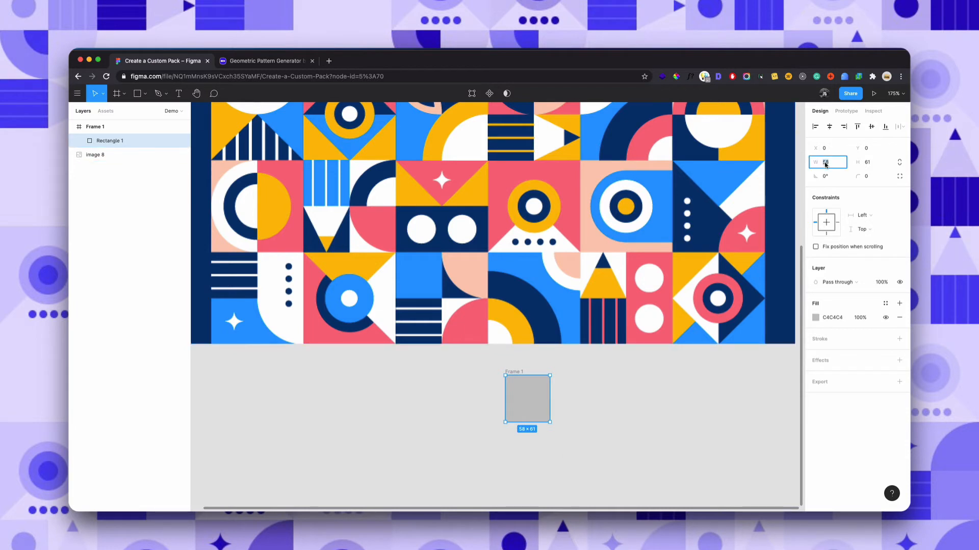
key("Return")
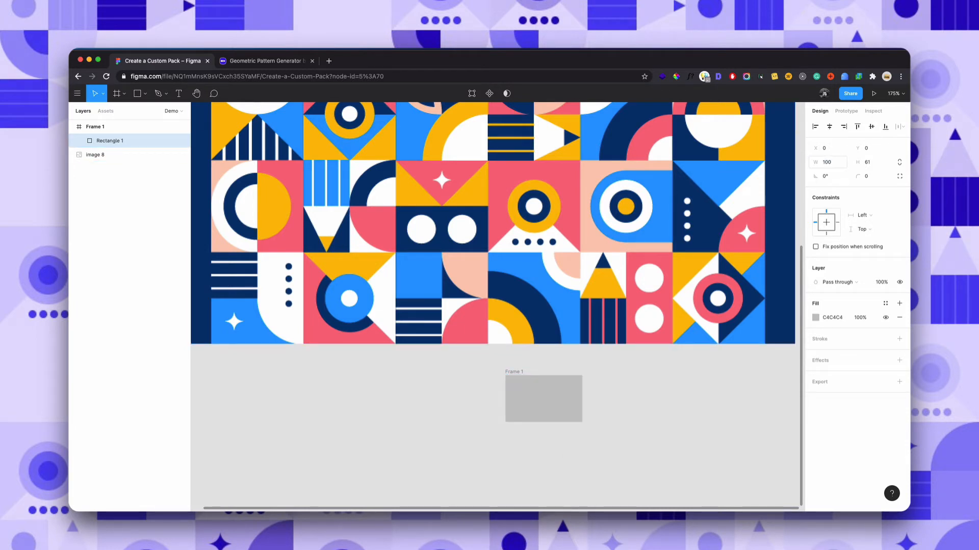
left_click(866, 162)
type("100")
key("Return")
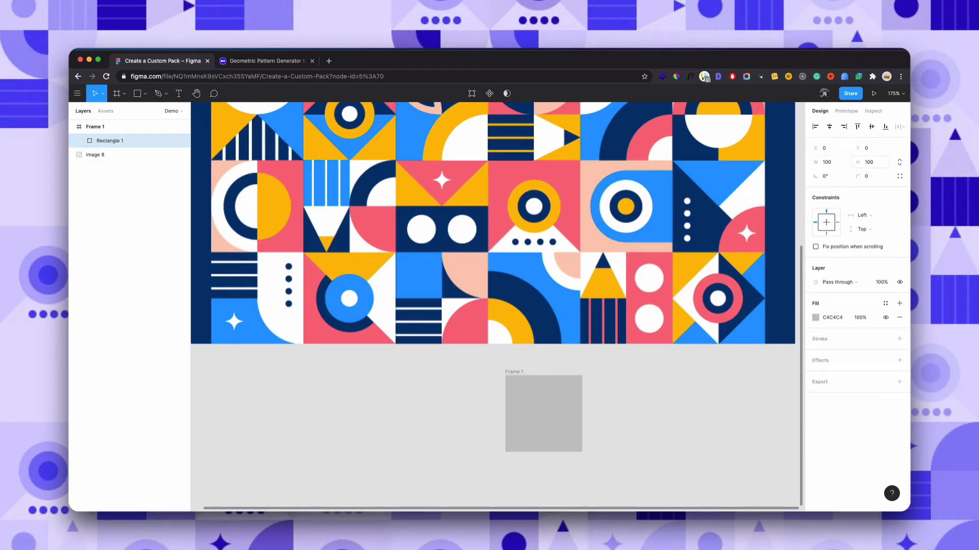
Change the rectangle's fill to the blue 014BDC
left_click(814, 317)
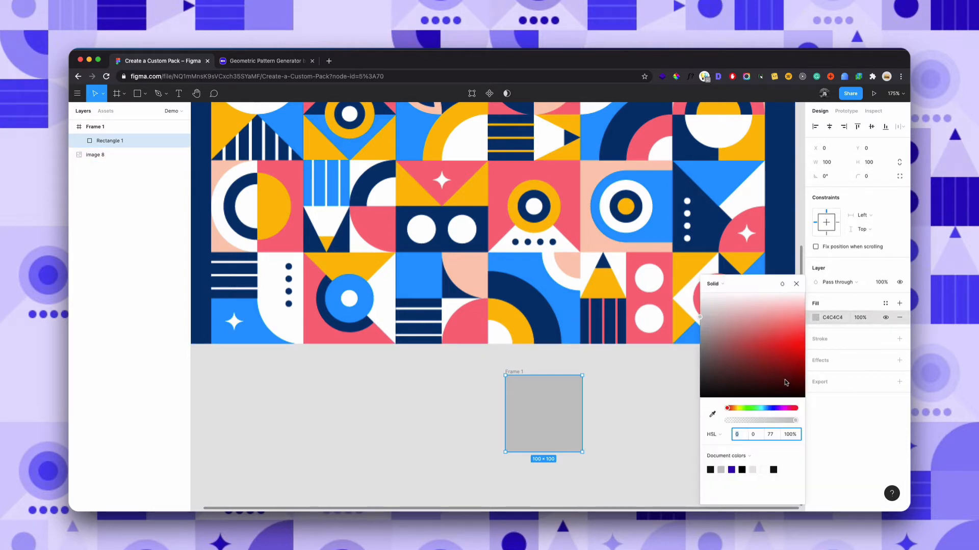
left_click(768, 408)
left_click(802, 352)
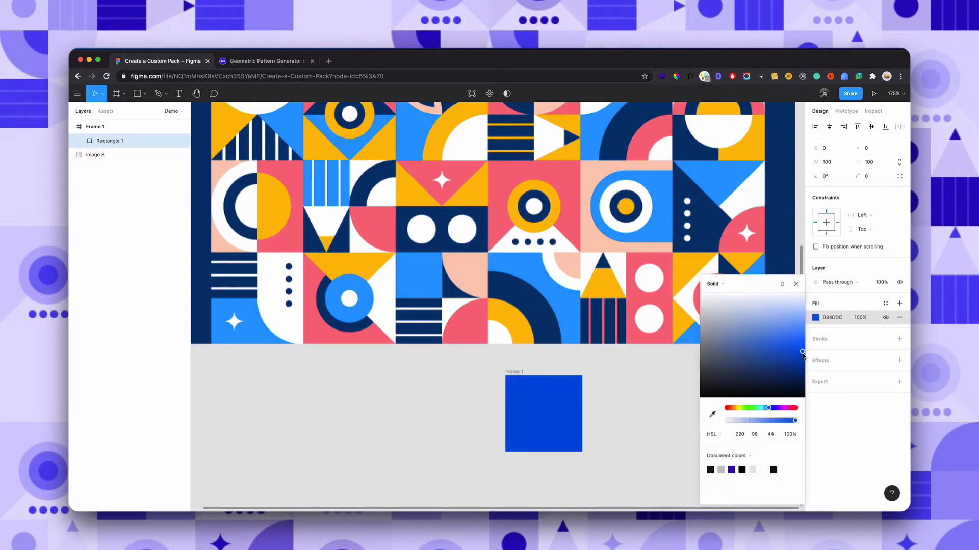
left_click_drag(803, 354, 804, 356)
left_click(604, 397)
Edit the square's outline by moving the midpoint of its bottom edge up to X 50, Y 50, cutting a triangular notch
left_click(551, 413)
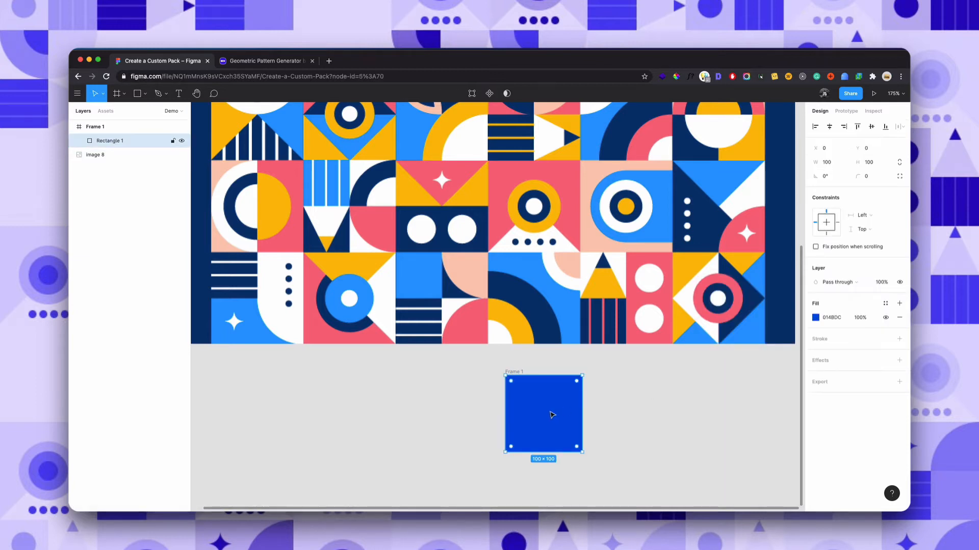
double_click(551, 413)
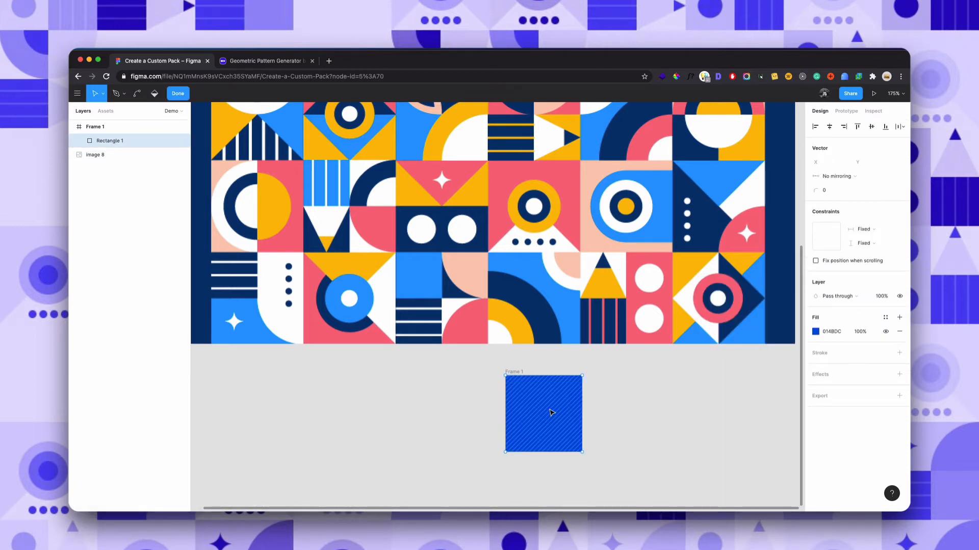
left_click(544, 452)
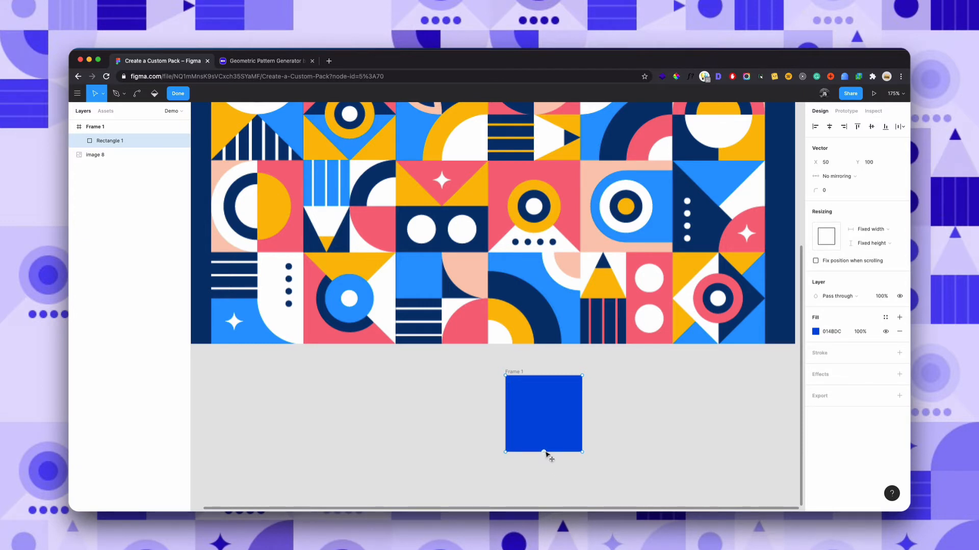
left_click_drag(544, 452, 548, 416)
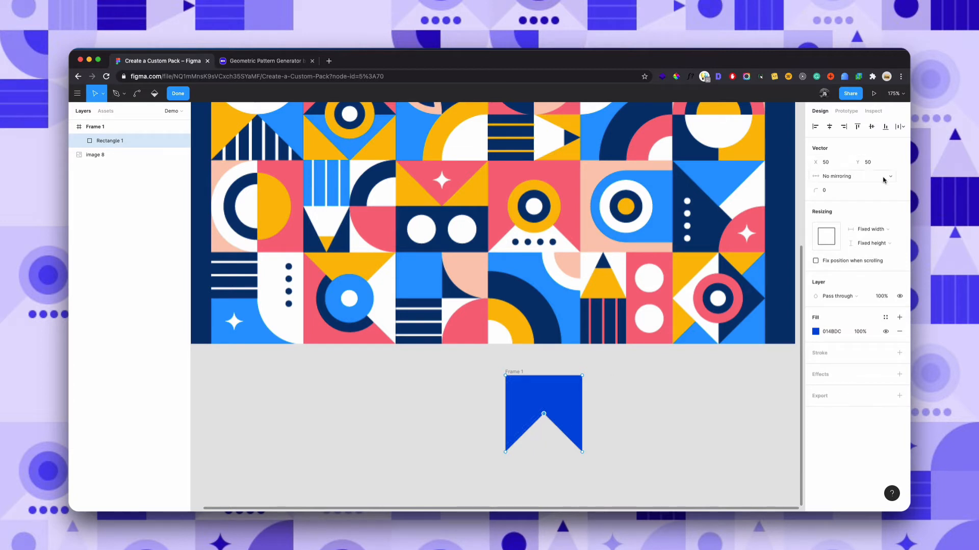
Try the notch point at Y 60 and set it back to Y 50
left_click(875, 161)
type("60")
key("Return")
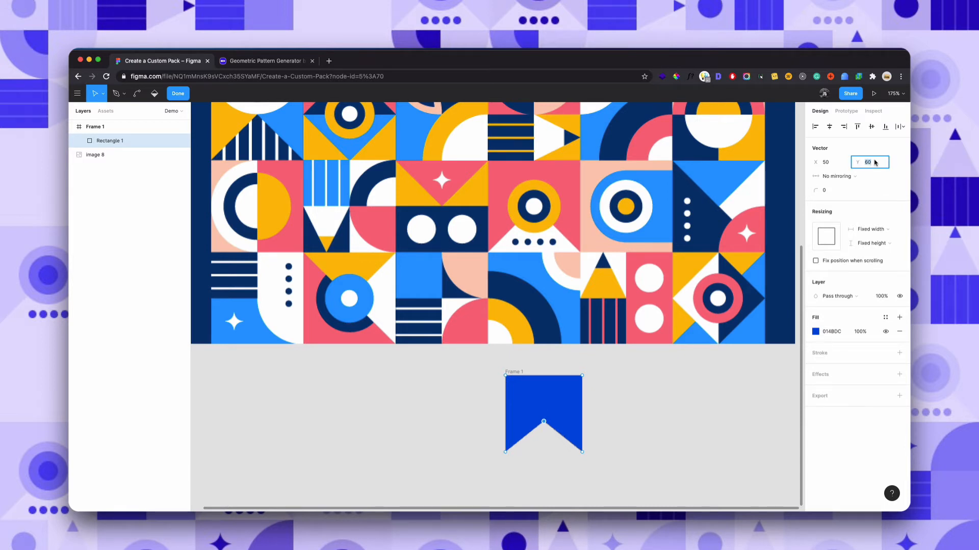
type("50")
key("Return")
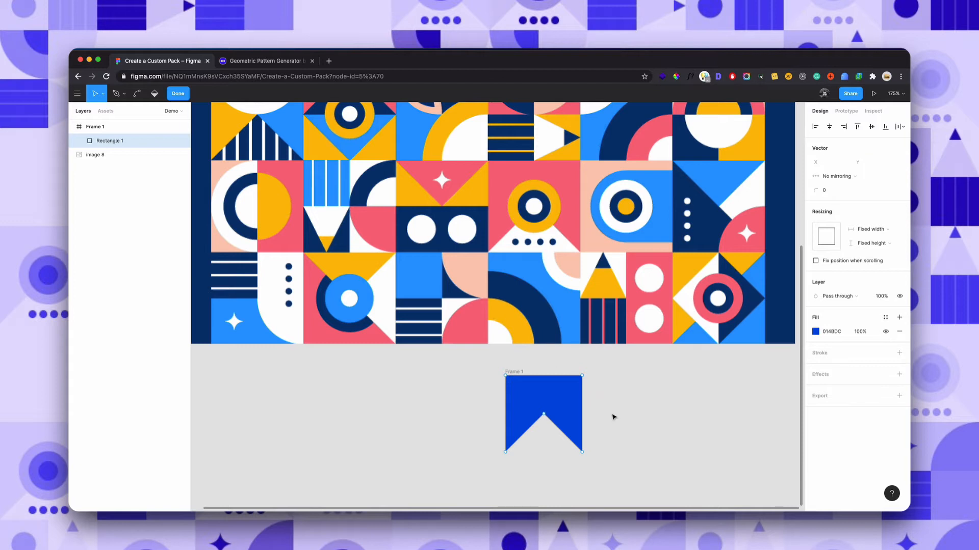
Finish editing the notched shape's outline and set the shape's opacity to 10%
key("Escape")
key("1")
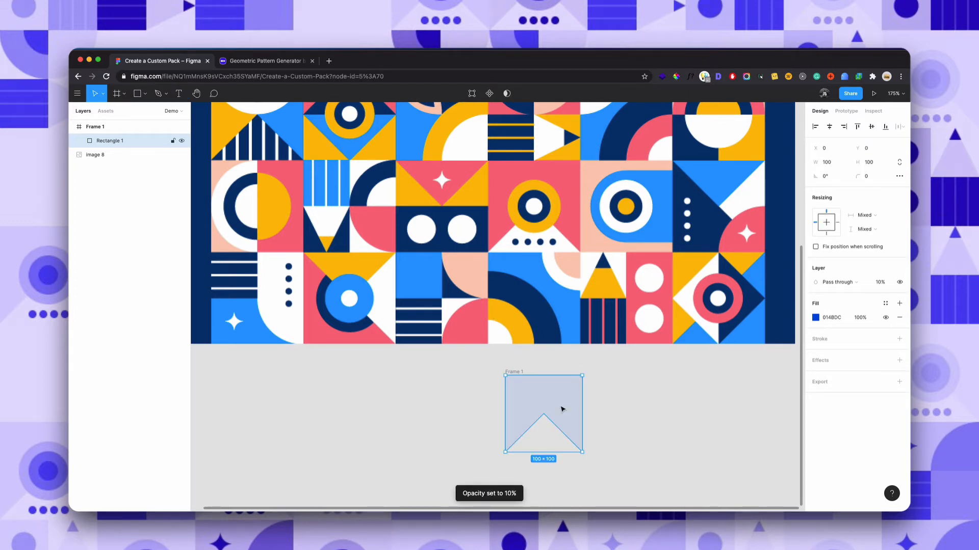
Draw a 60 × 60 circle over the notched shape and centre it horizontally and vertically in the frame
key("o")
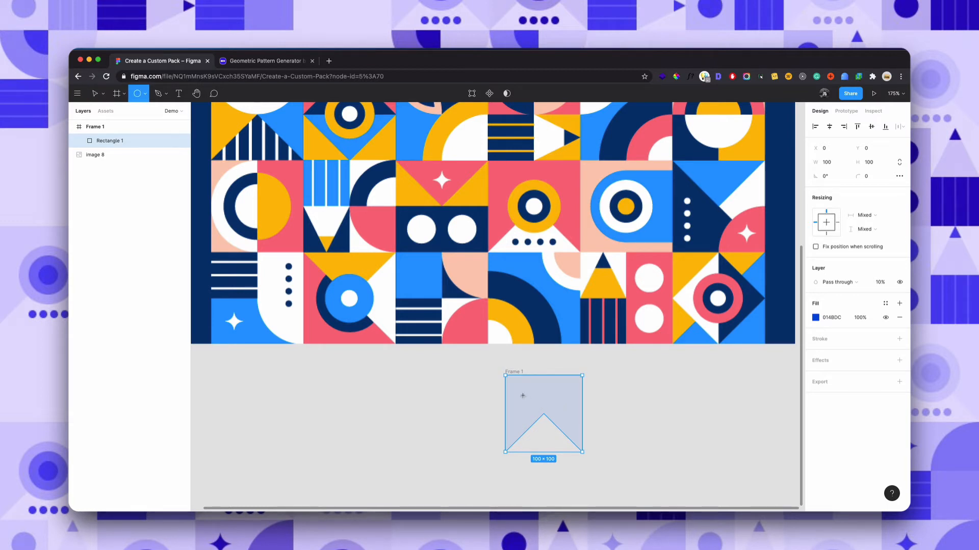
left_click_drag(523, 394, 566, 440)
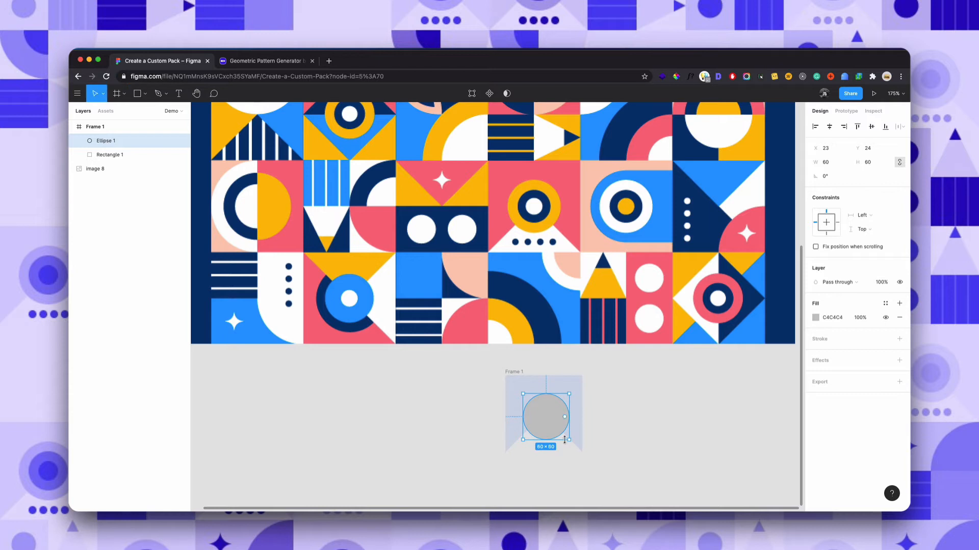
left_click(831, 128)
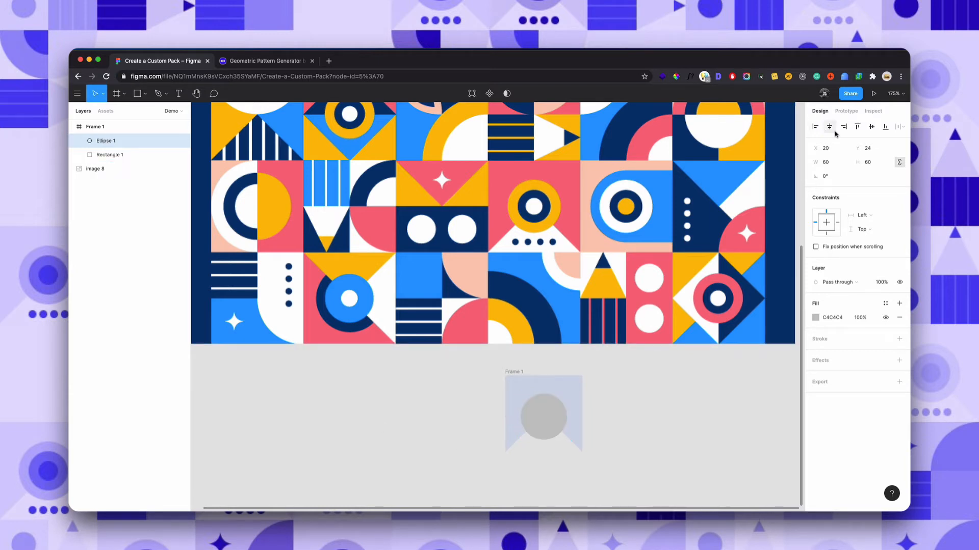
left_click(870, 127)
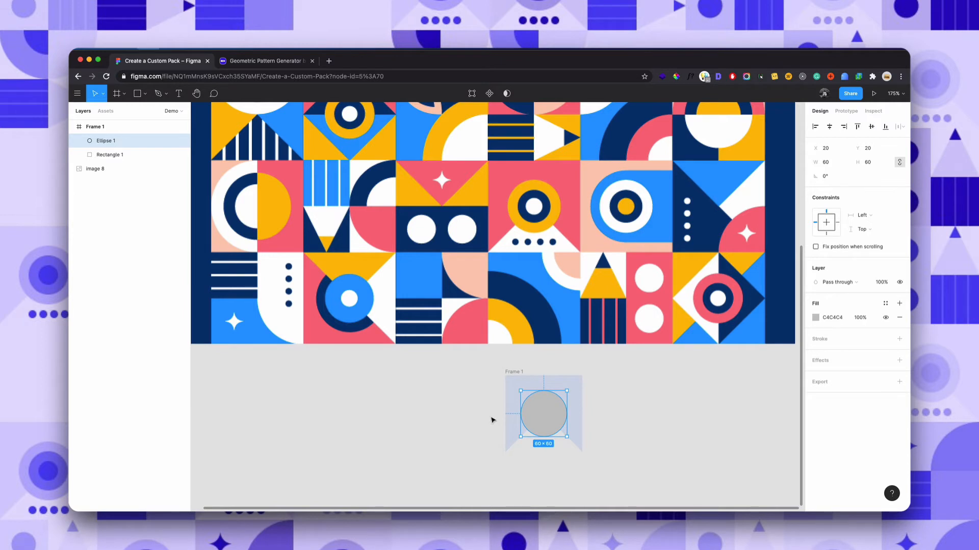
Duplicate the 60 × 60 circle and resize the copy to 40 × 40
key("ctrl+d")
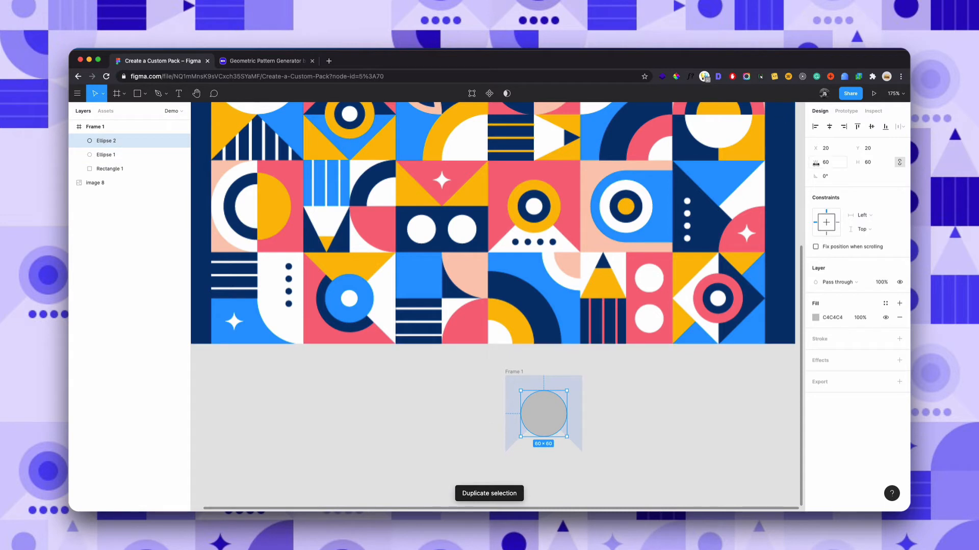
left_click(832, 165)
type("40")
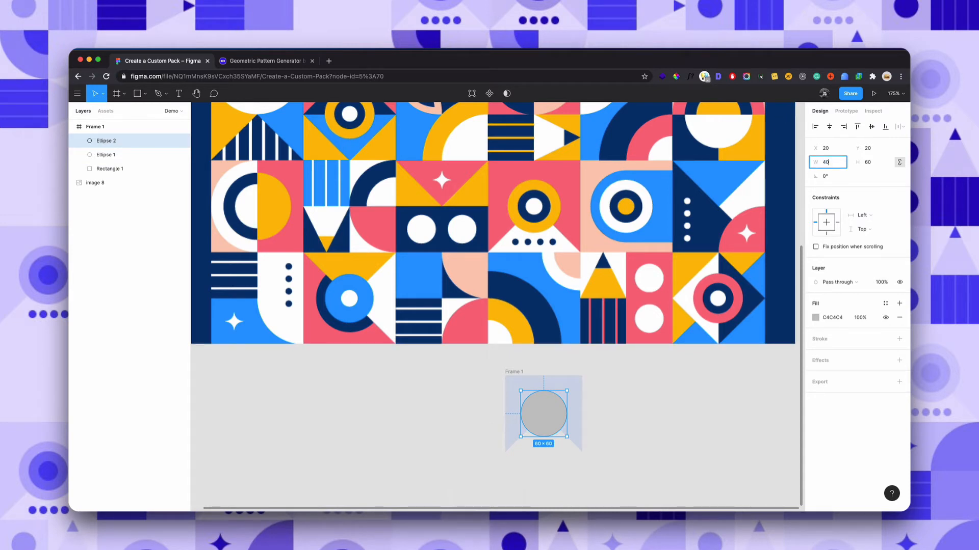
key("Return")
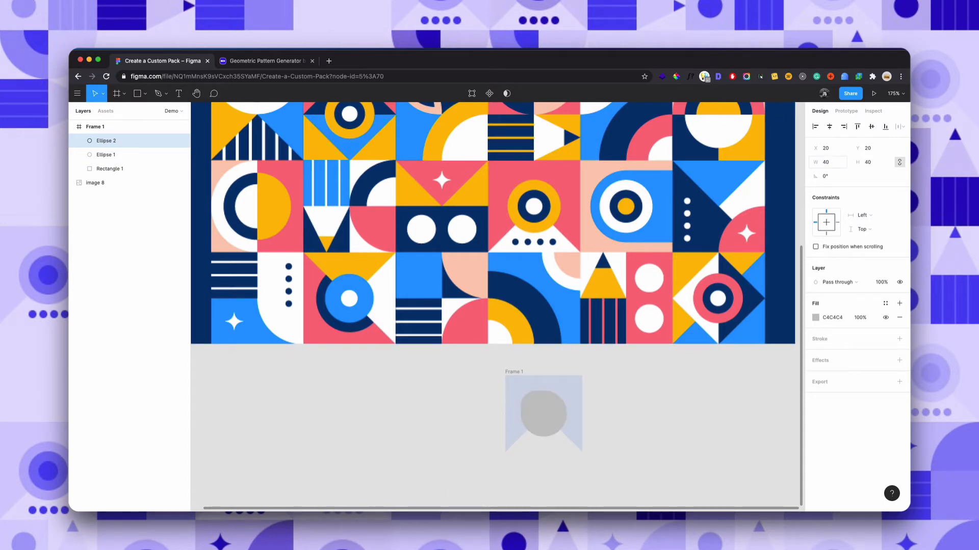
Duplicate the 40 × 40 circle and resize the new copy to 20 × 20
key("super+d")
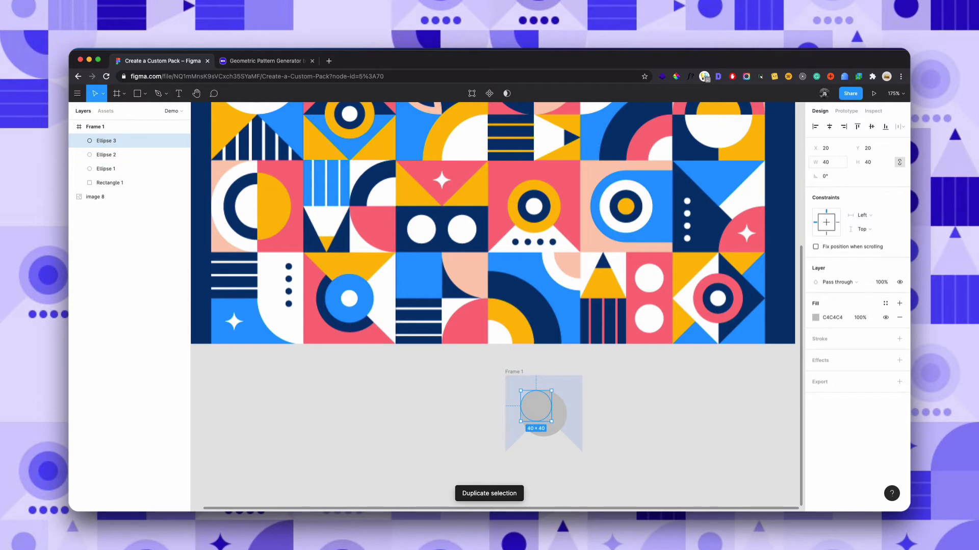
left_click(831, 166)
type("20")
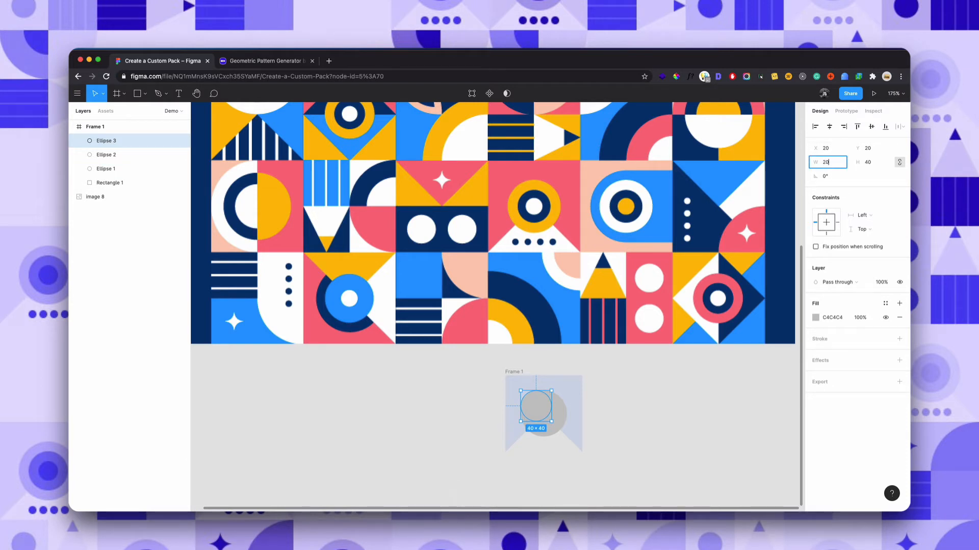
key("Return")
Align the three circles on their horizontal and vertical centres so that they are concentric
left_click(111, 170, "shift")
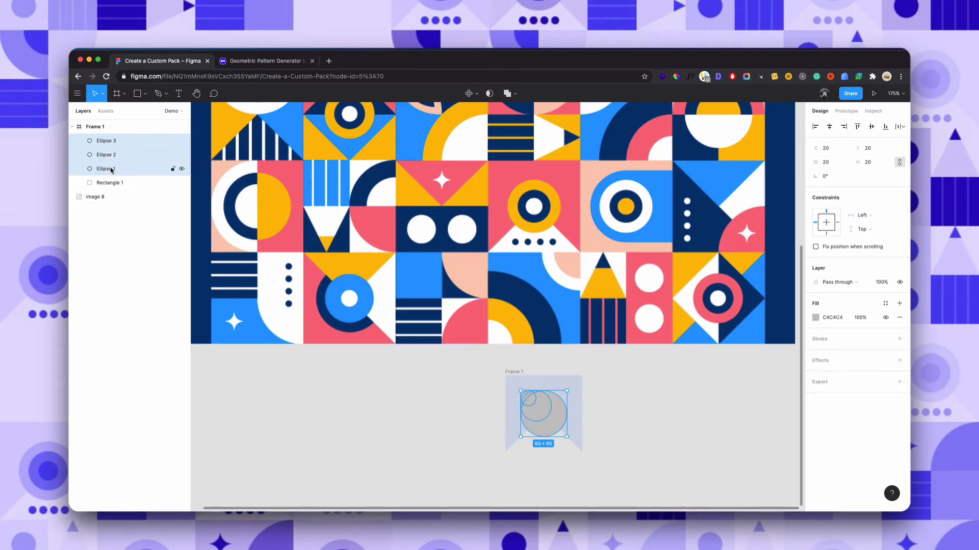
left_click(829, 127)
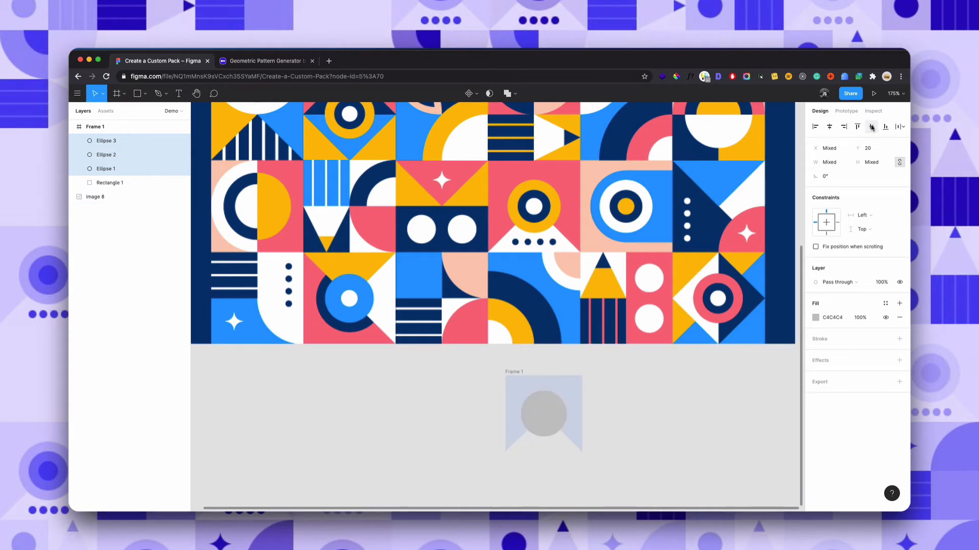
left_click(871, 127)
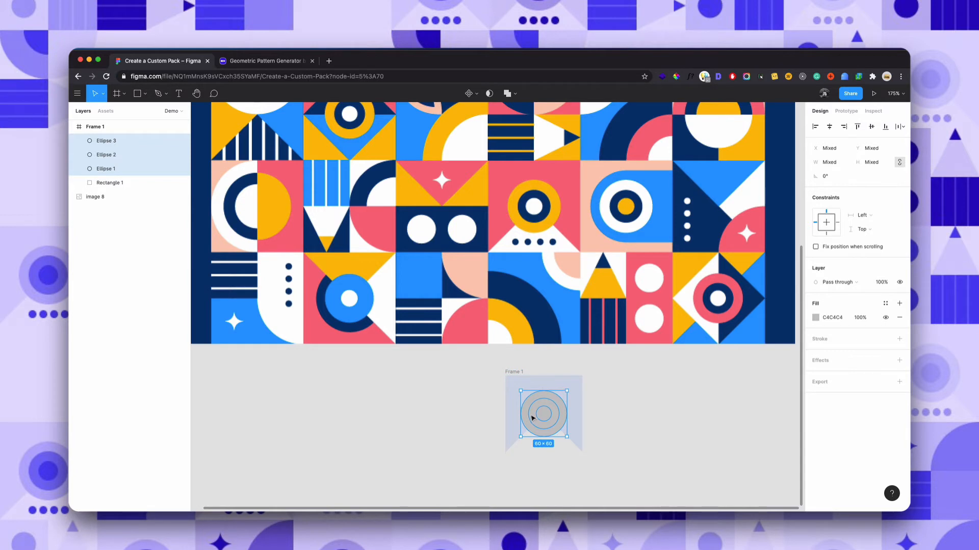
left_click(635, 406)
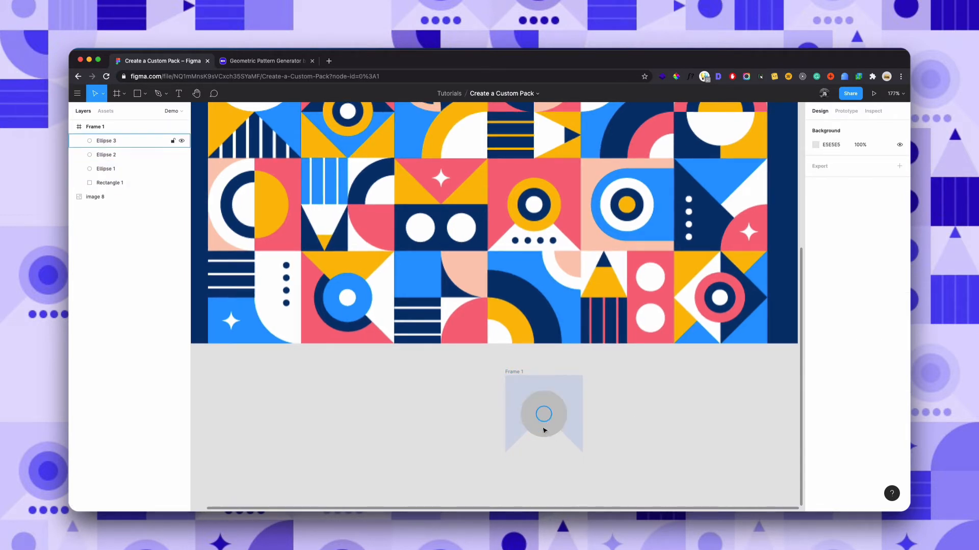
Replace the grey C4C4C4 colour in the whole frame with 014BDC
left_click(516, 376)
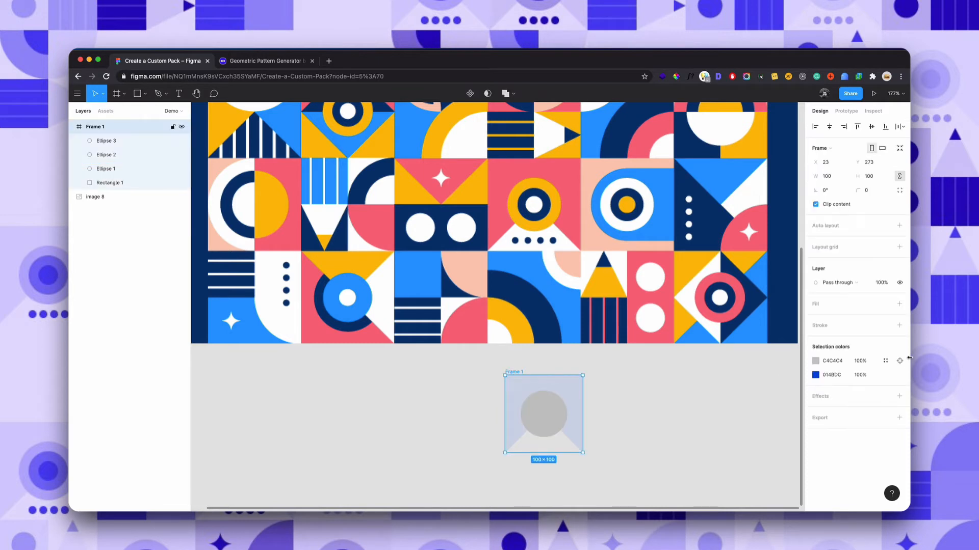
left_click(831, 361)
type("014BDC")
key("Return")
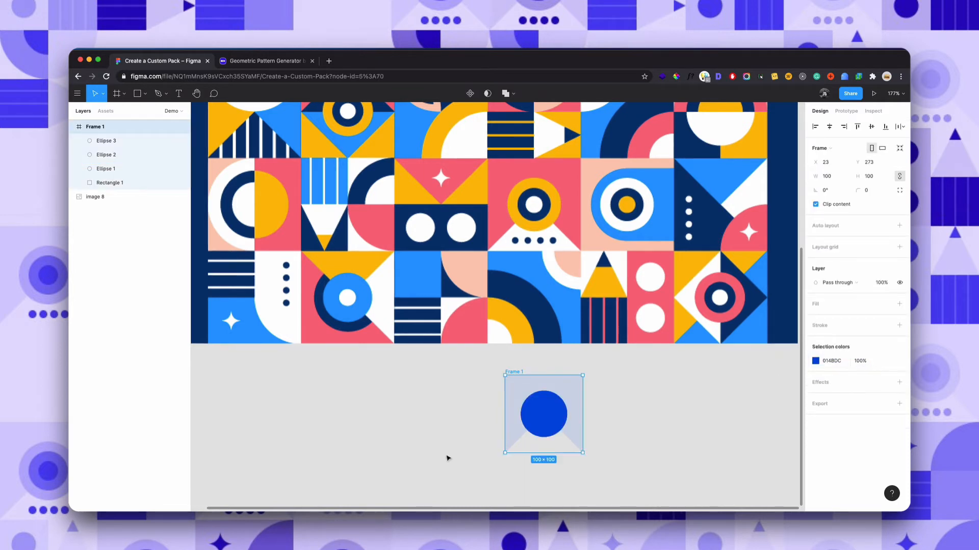
Set the outer circle's opacity to 30% and the middle circle's opacity to 60%
scroll(549, 418, "up", 5)
left_click(544, 355)
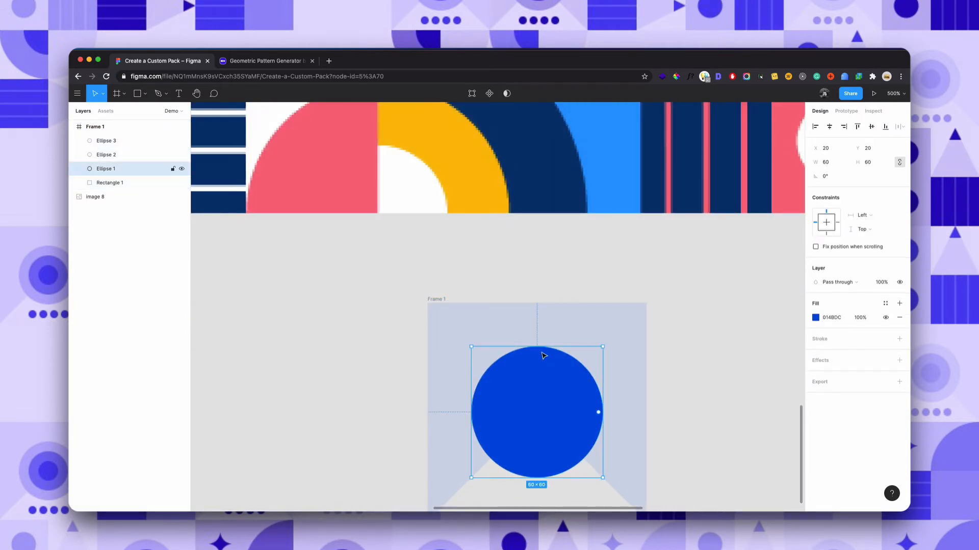
key("3")
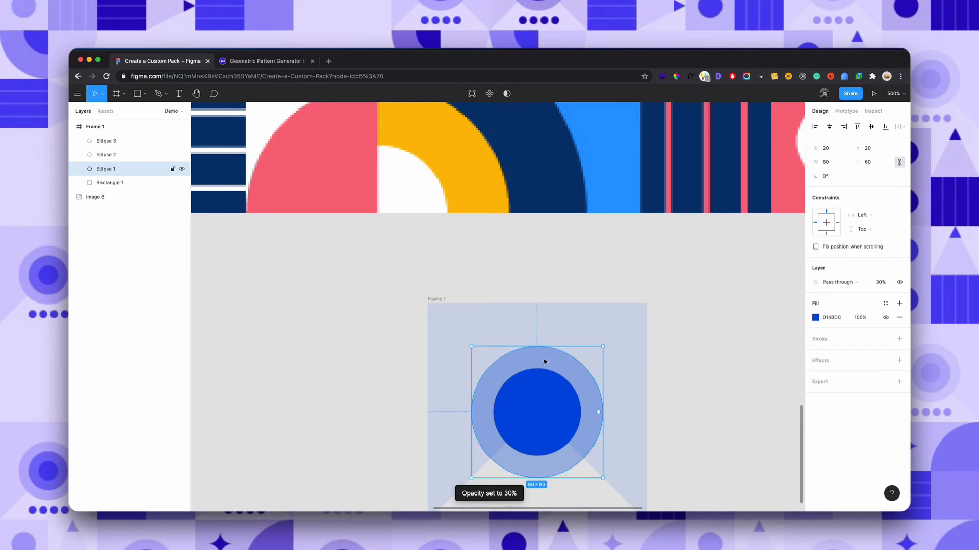
left_click(547, 381)
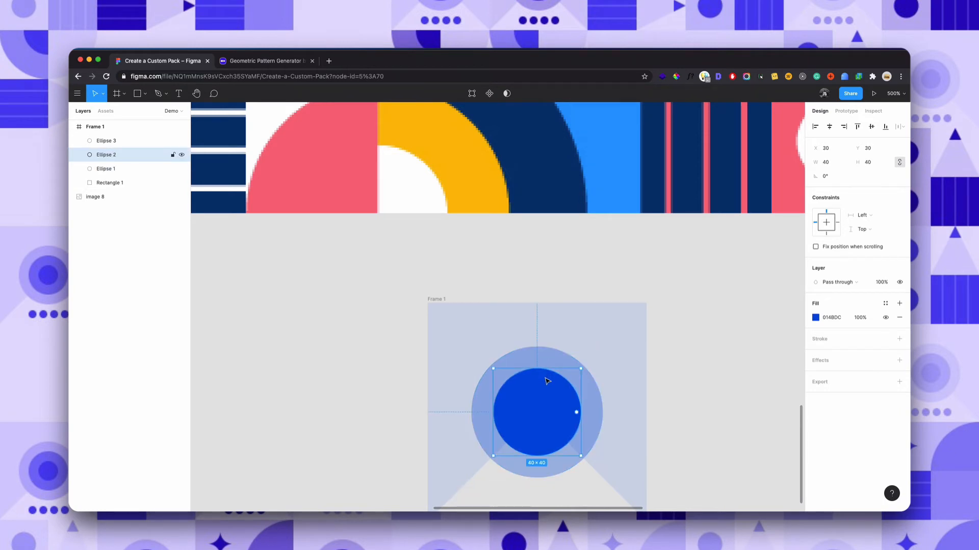
key("6")
scroll(549, 383, "down", 3)
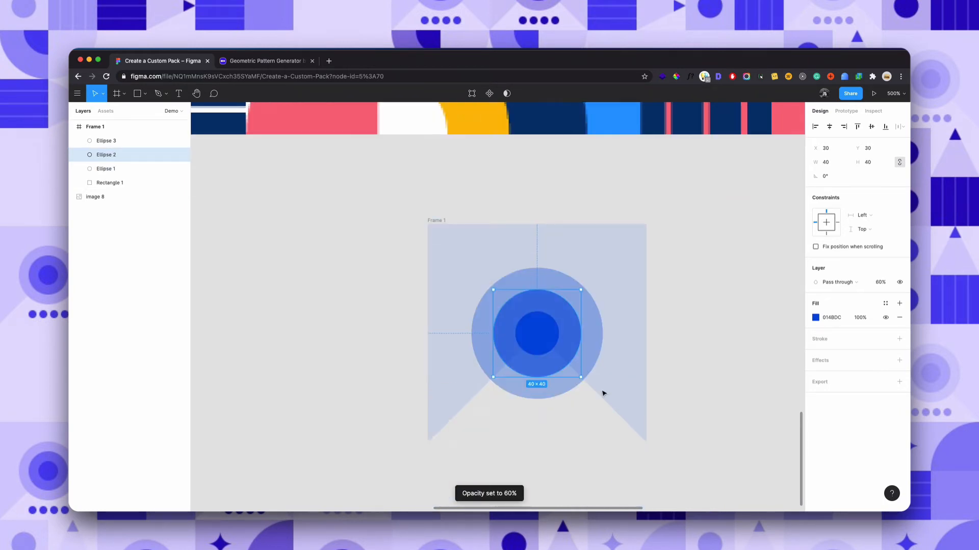
scroll(566, 363, "up", 1)
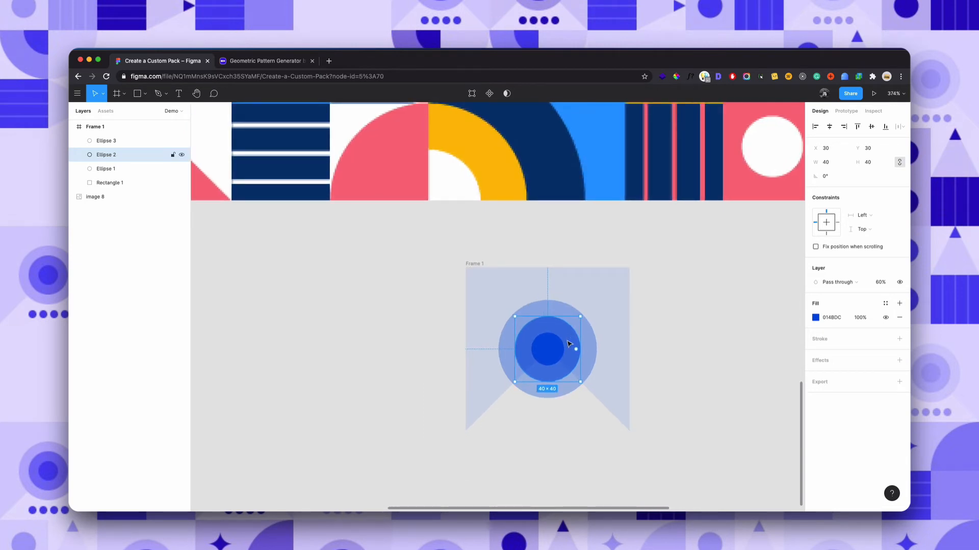
Duplicate the finished 100 × 100 tile frame and place the copy beside the original at X 140, Y 273
scroll(569, 344, "up", 3)
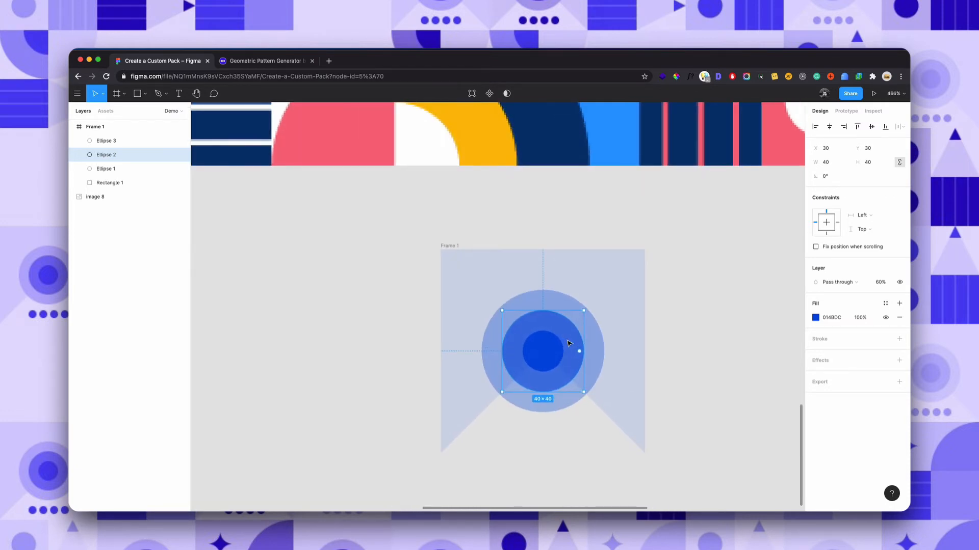
left_click(664, 325)
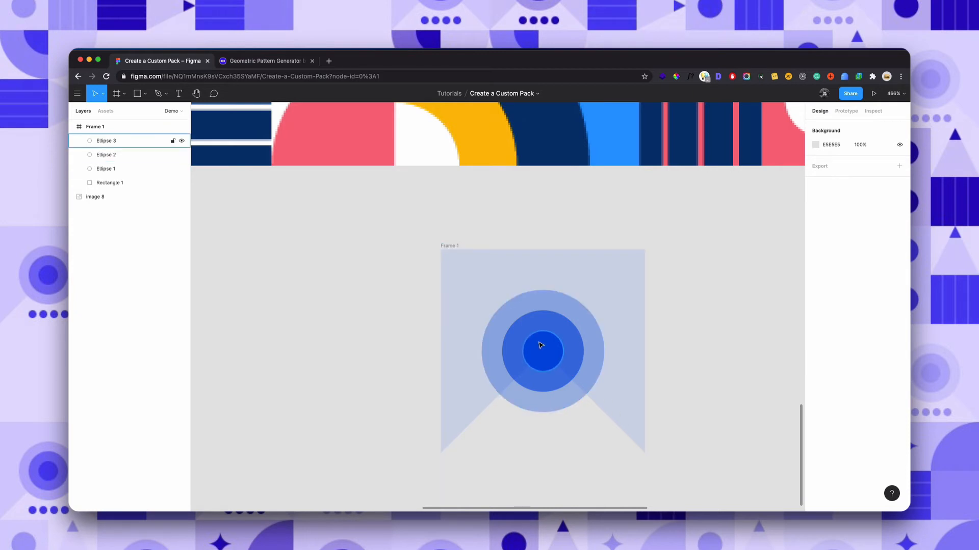
left_click(454, 245)
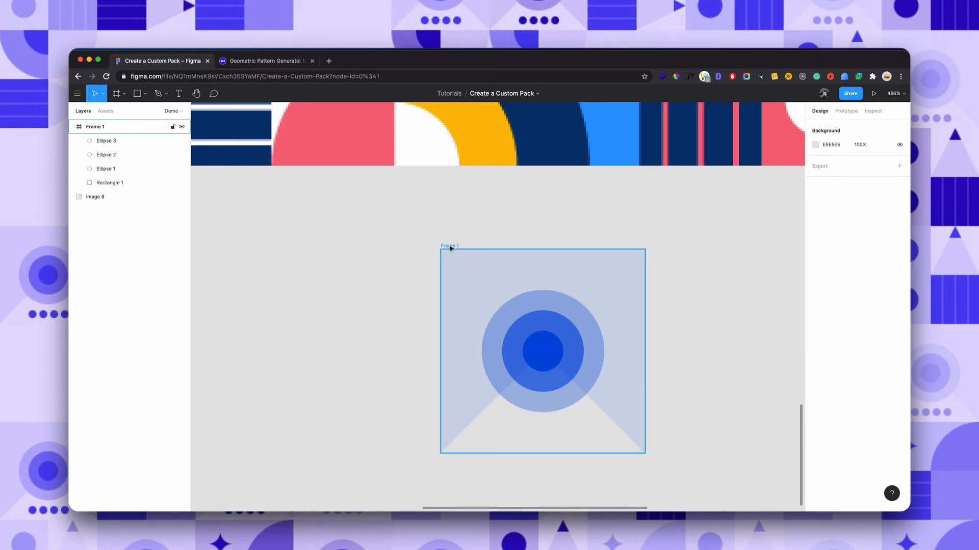
scroll(382, 257, "right", 3)
scroll(362, 241, "down", 2)
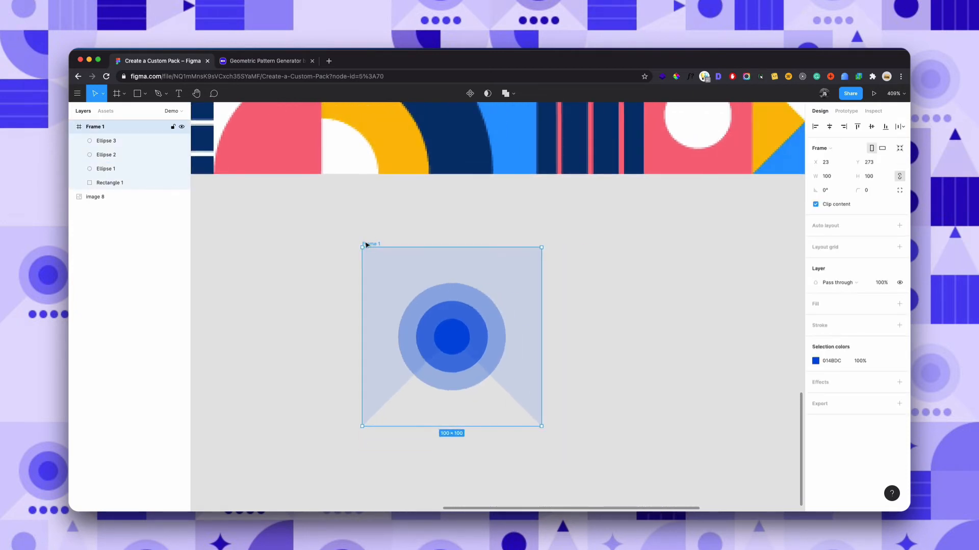
left_click_drag(365, 245, 576, 269)
scroll(497, 282, "right", 3)
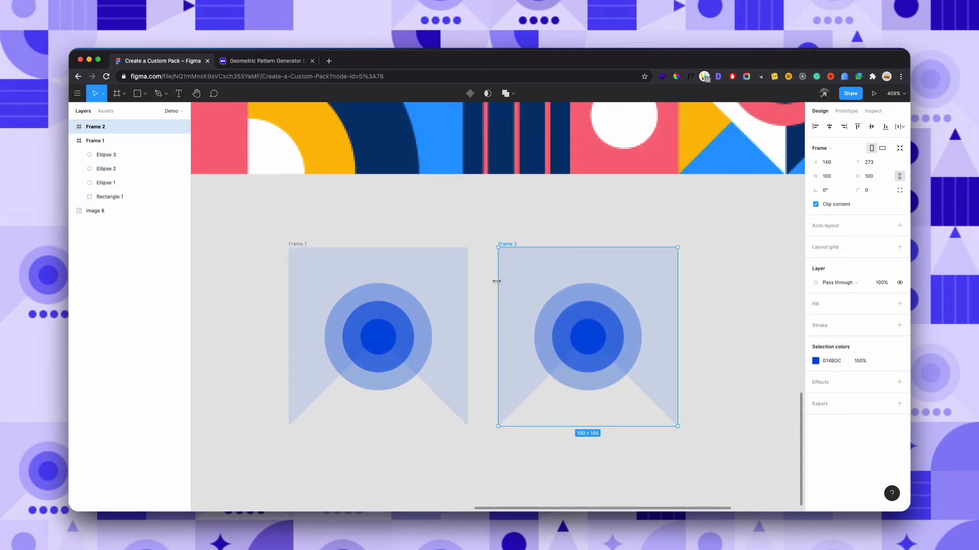
Duplicate the 60 × 60 outer circle in the second frame and subtract one copy from the 10% background shape
left_click(544, 348)
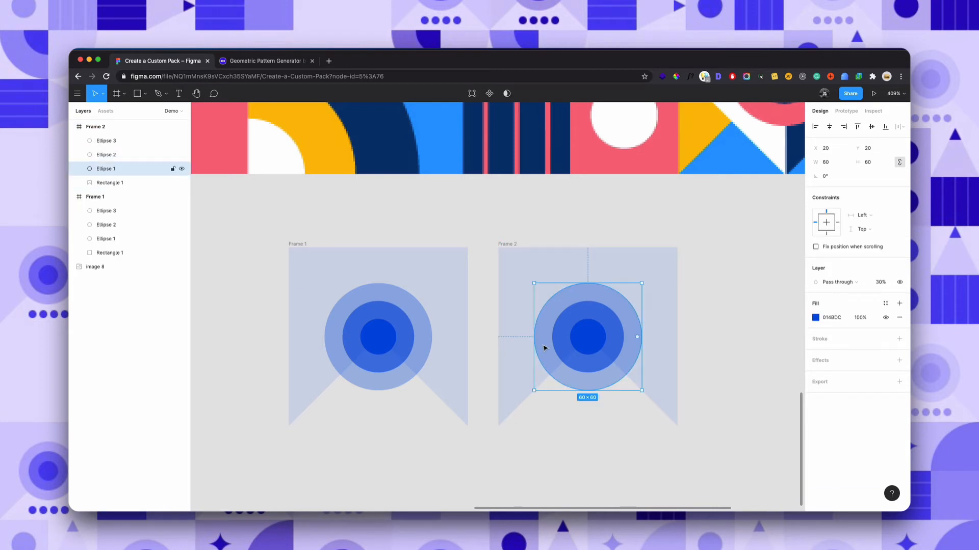
key("ctrl+d")
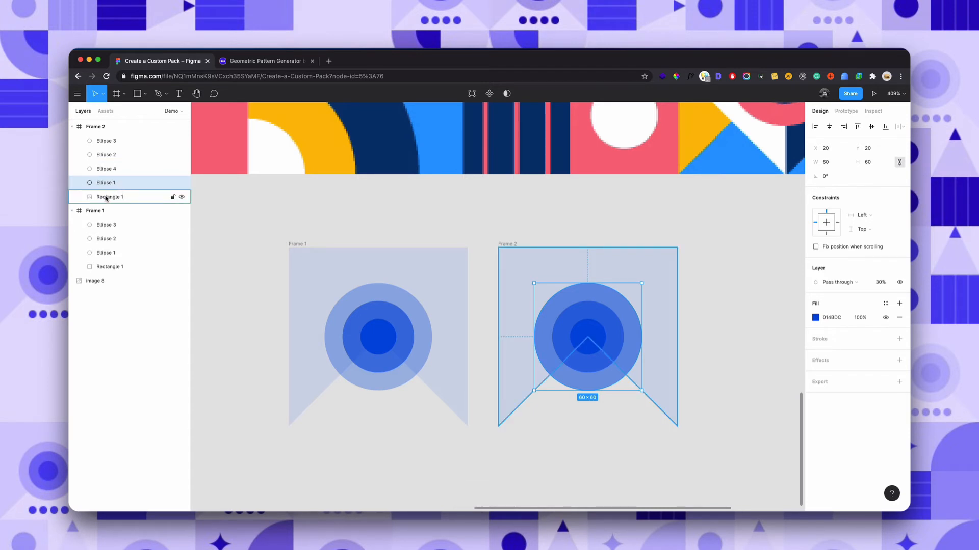
left_click(106, 198, "shift")
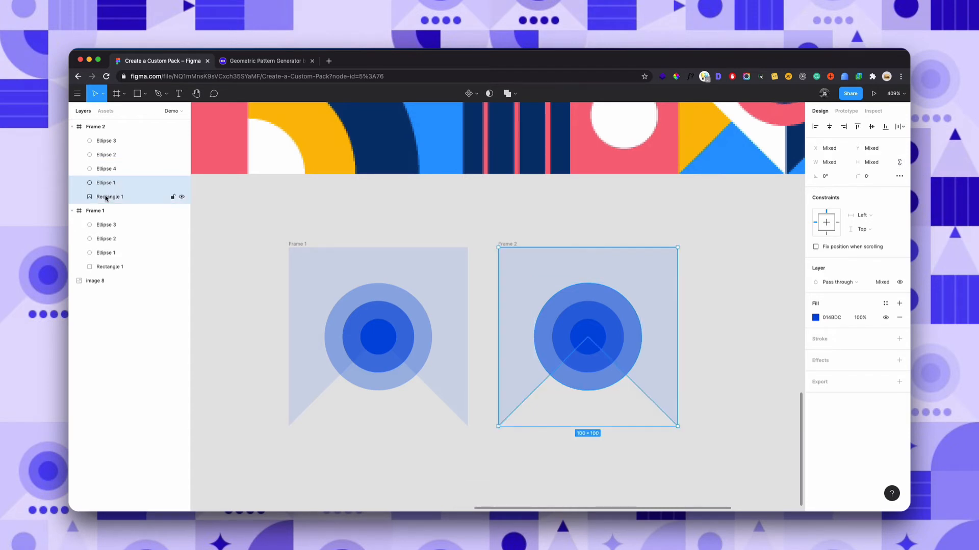
left_click(509, 98)
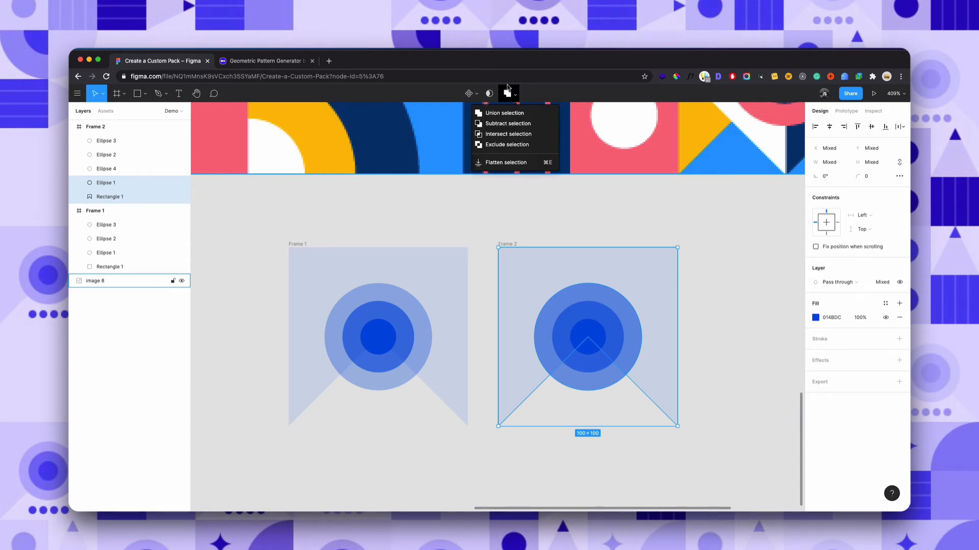
left_click(502, 125)
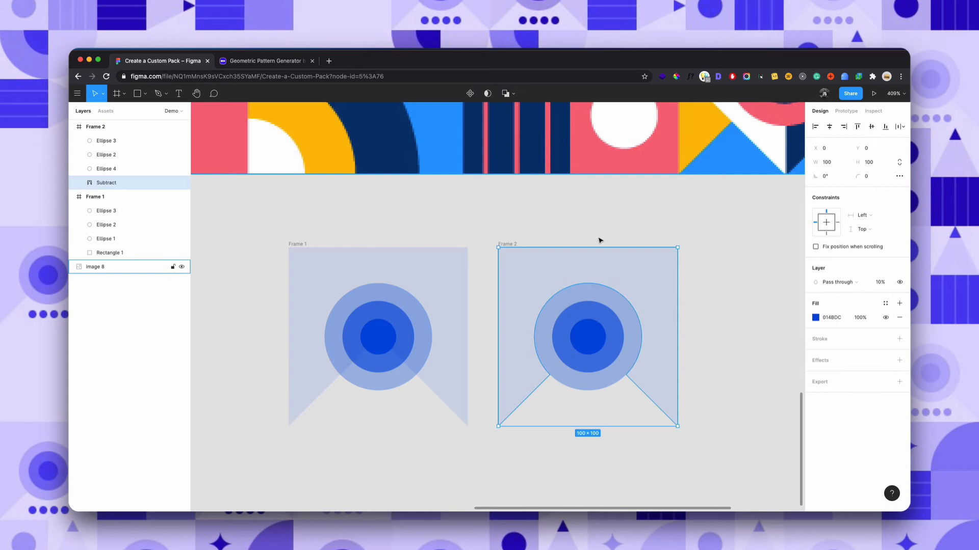
Place a copy of the first frame's uncut background shape outside the tiles for comparison, and delete the extra copy taken from the second frame
double_click(625, 269)
left_click_drag(550, 272, 727, 271)
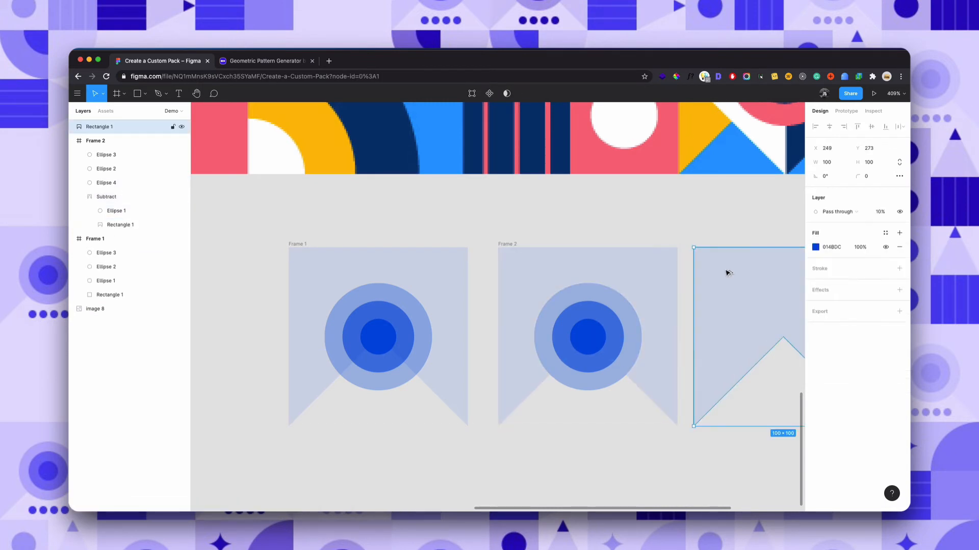
scroll(454, 319, "down", 5)
left_click(450, 308, "super")
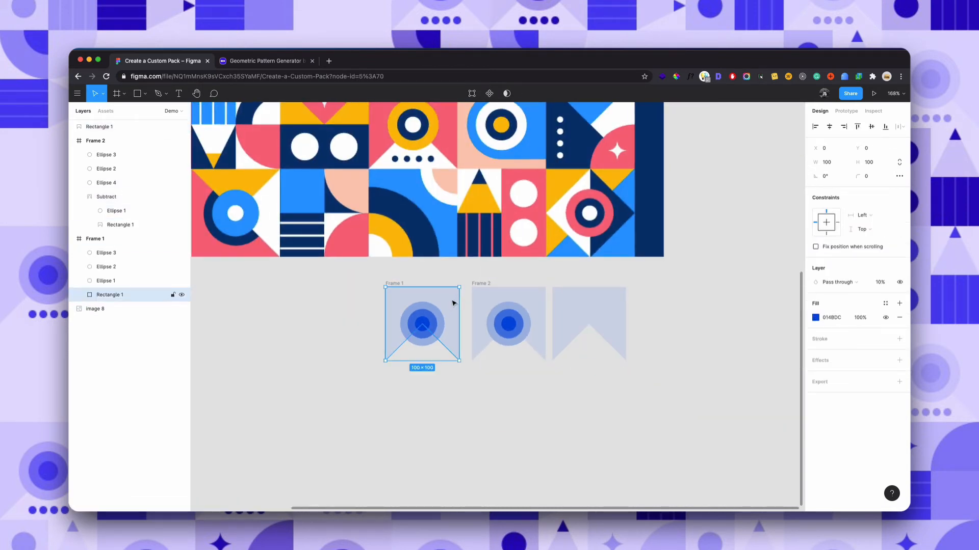
left_click_drag(453, 303, 371, 301)
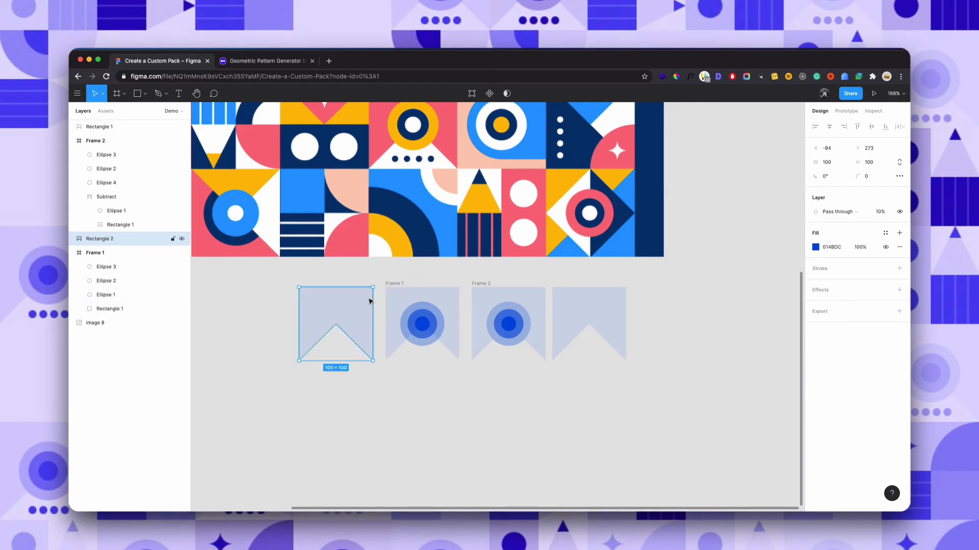
left_click(574, 311)
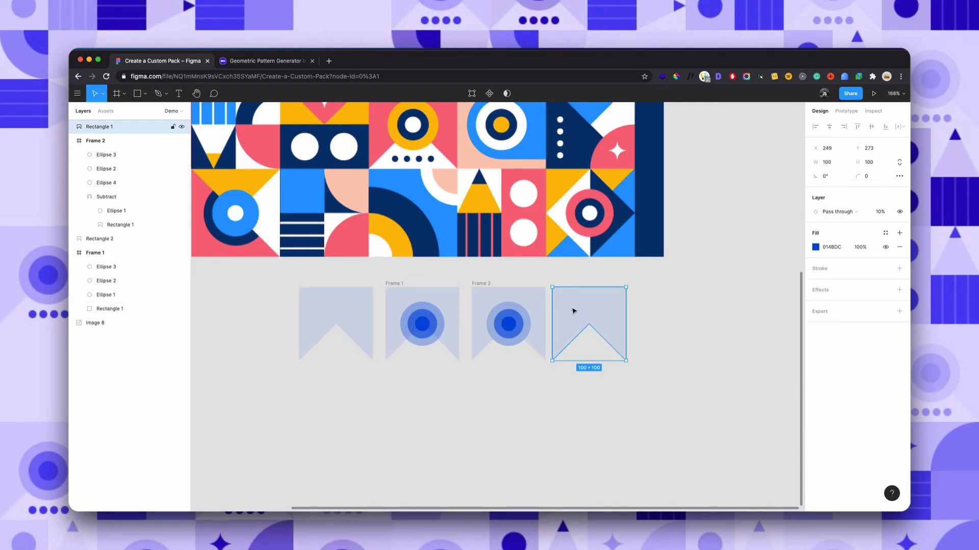
left_click(355, 306)
left_click(585, 304)
key("Delete")
Copy the subtracted background shape out of the second frame for comparison, and delete both loose comparison shapes
left_click(512, 301)
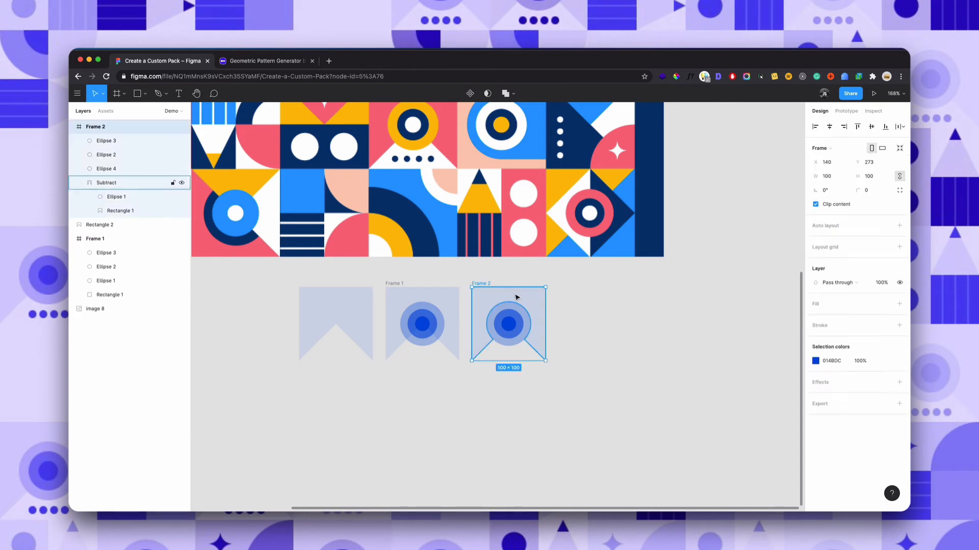
left_click(97, 186)
left_click_drag(526, 298, 618, 306)
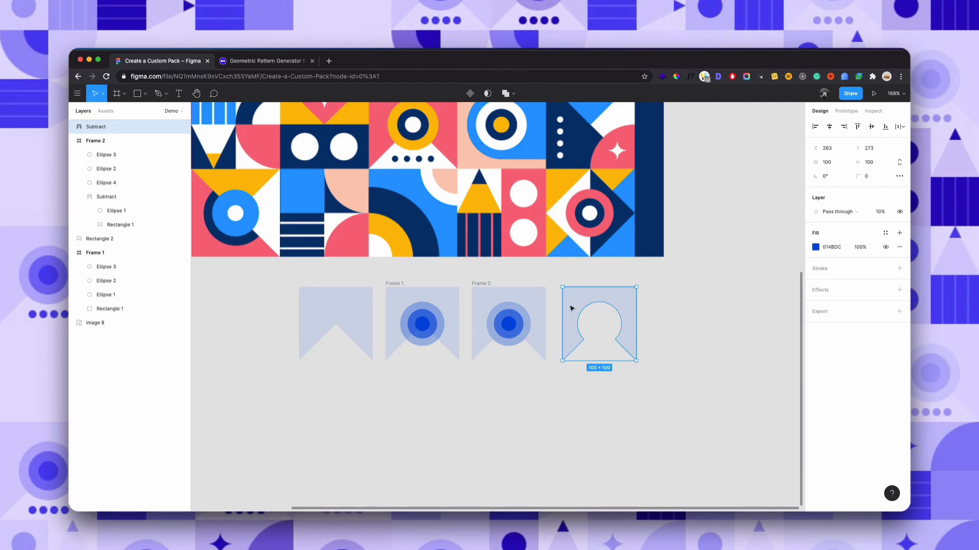
left_click(327, 308, "shift")
key("Delete")
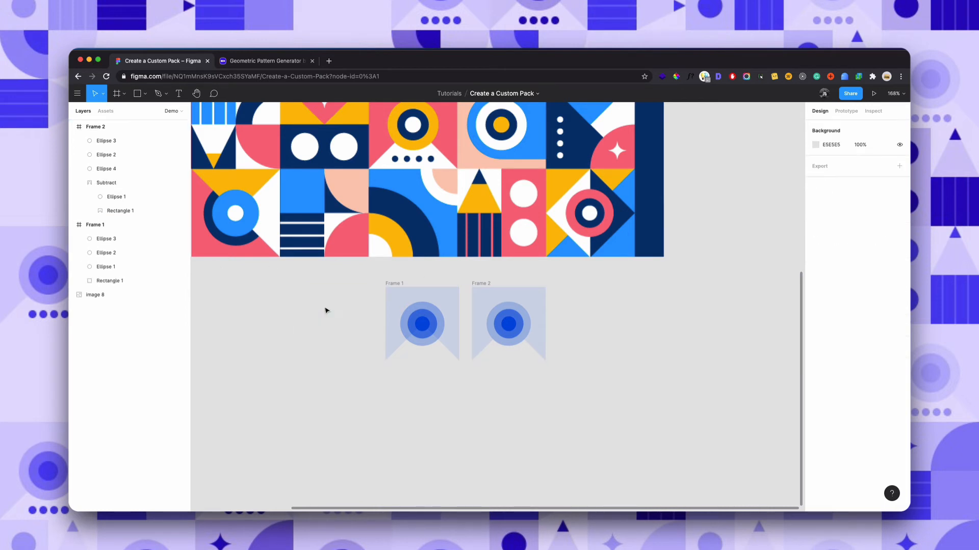
Draw an 8 × 8 circle below the rings in the second frame and duplicate it into a row of four dots spaced 3 px apart
scroll(515, 281, "up", 5)
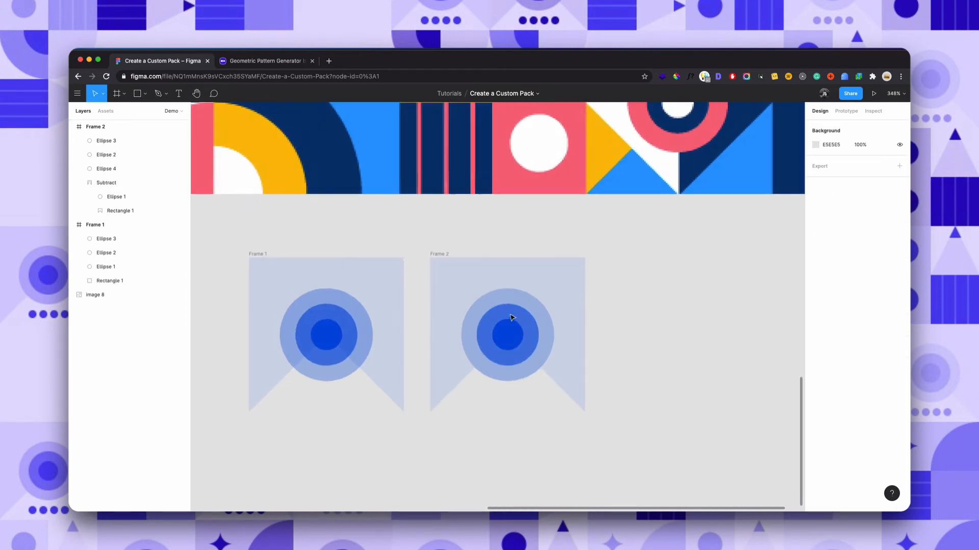
scroll(511, 318, "down", 1)
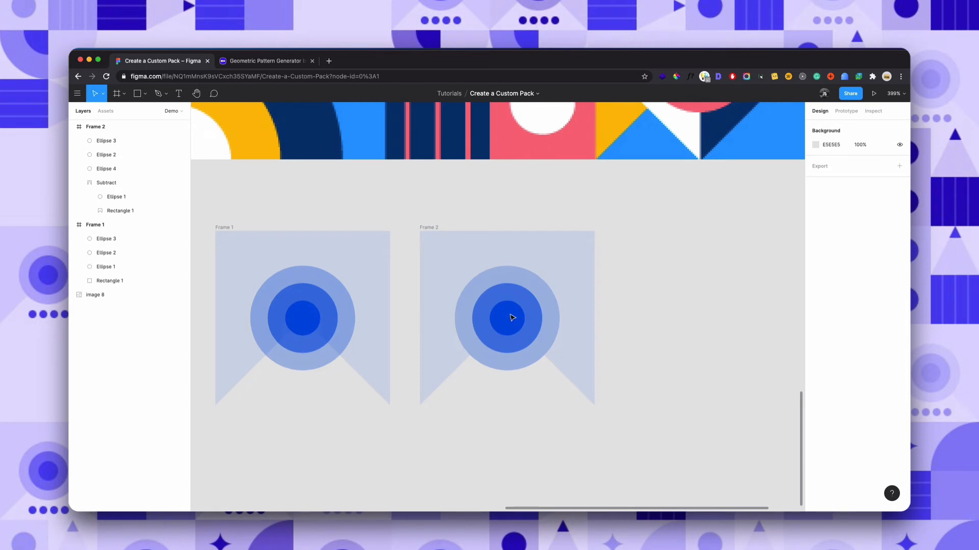
scroll(512, 318, "up", 10)
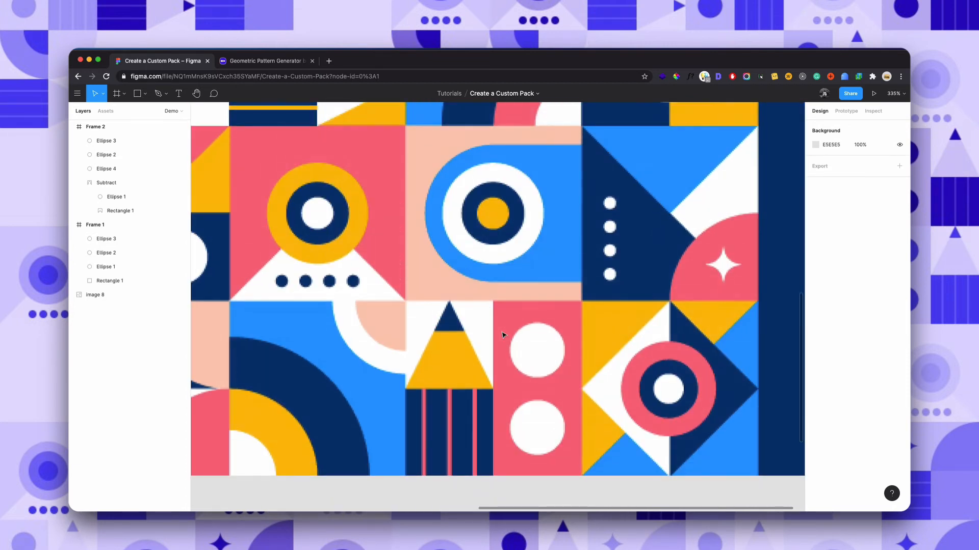
scroll(491, 203, "down", 5)
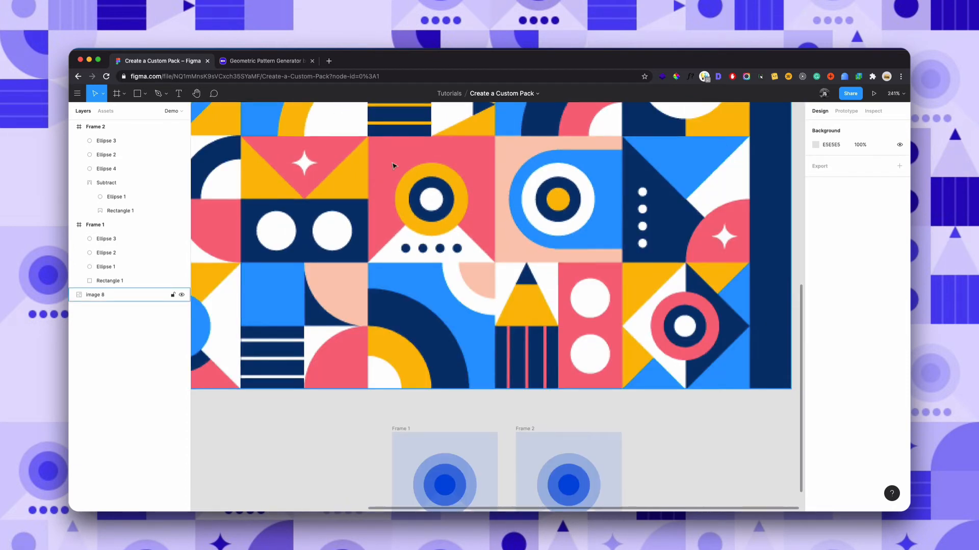
scroll(572, 358, "down", 5)
scroll(556, 422, "up", 3)
key("o")
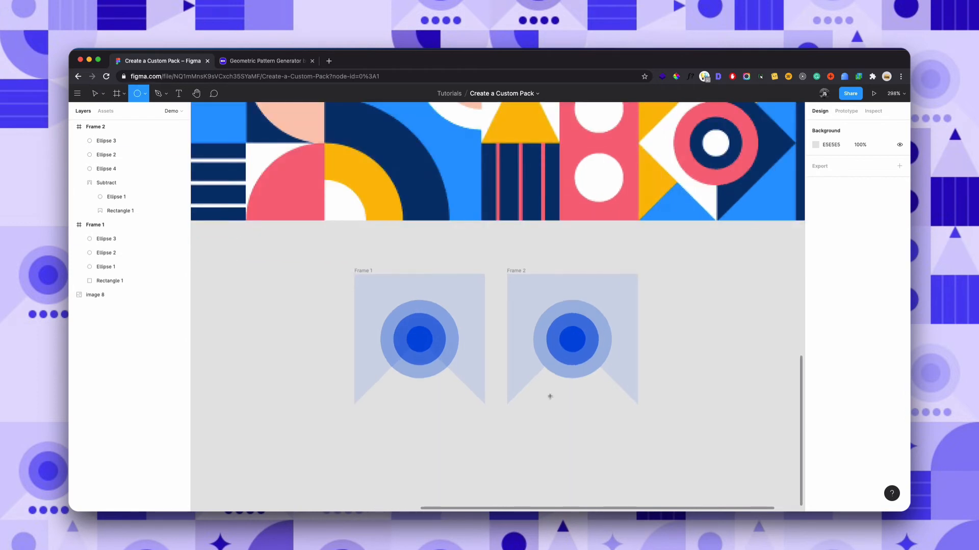
mouse_move(539, 389)
left_mouse_down()
mouse_move(549, 401)
mouse_move(559, 396)
left_mouse_up()
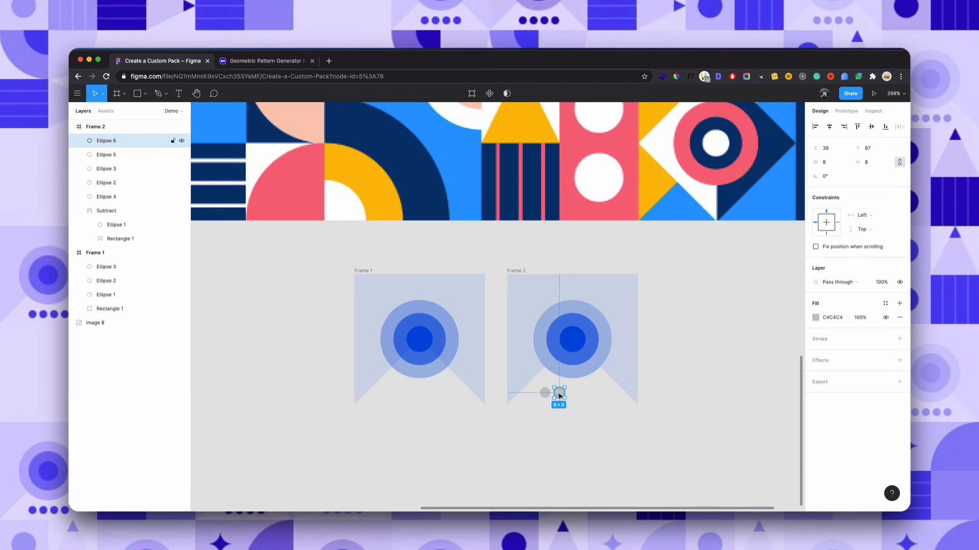
key("ctrl+d")
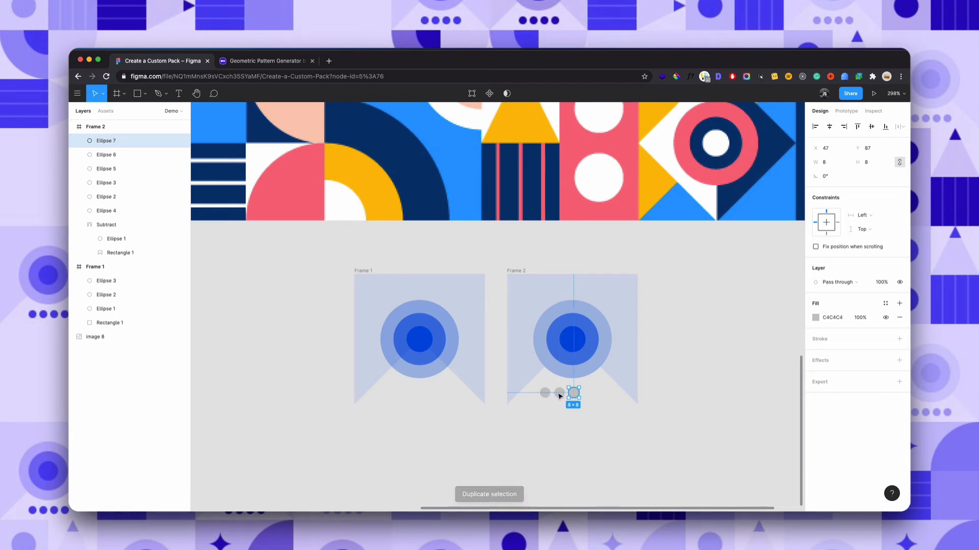
key("ctrl+d")
Group the four dots and centre the group horizontally in the second frame at Y 86
left_click(544, 393, "shift")
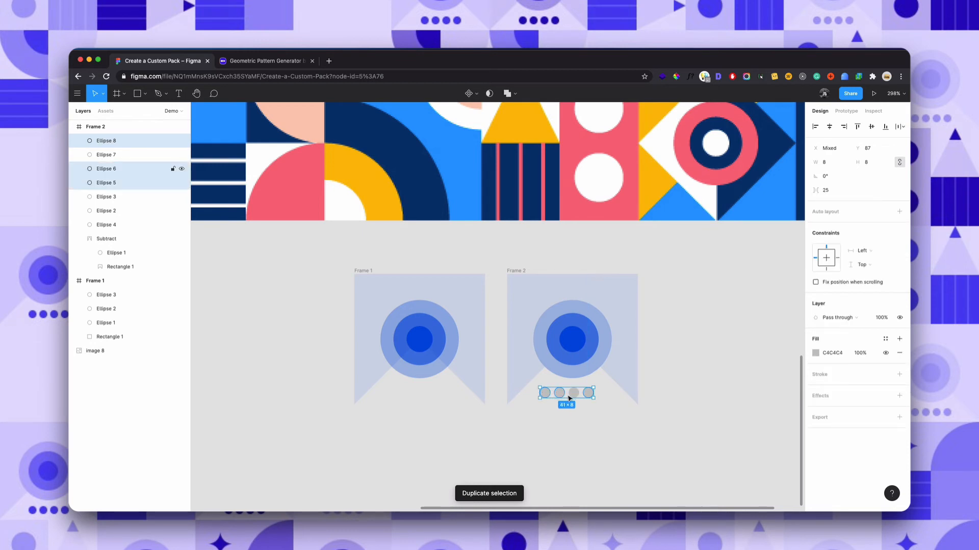
left_click(559, 393, "shift")
left_click(573, 394, "shift")
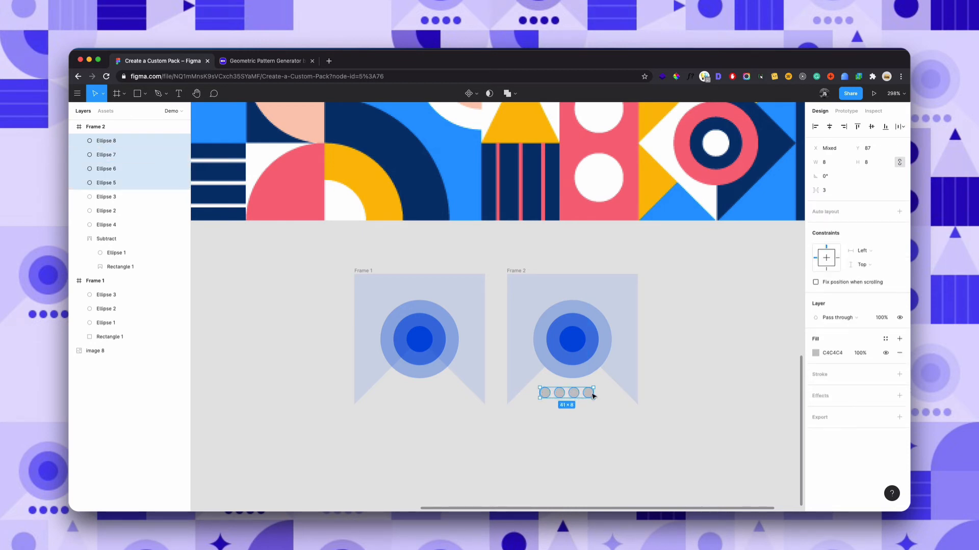
key("ctrl+g")
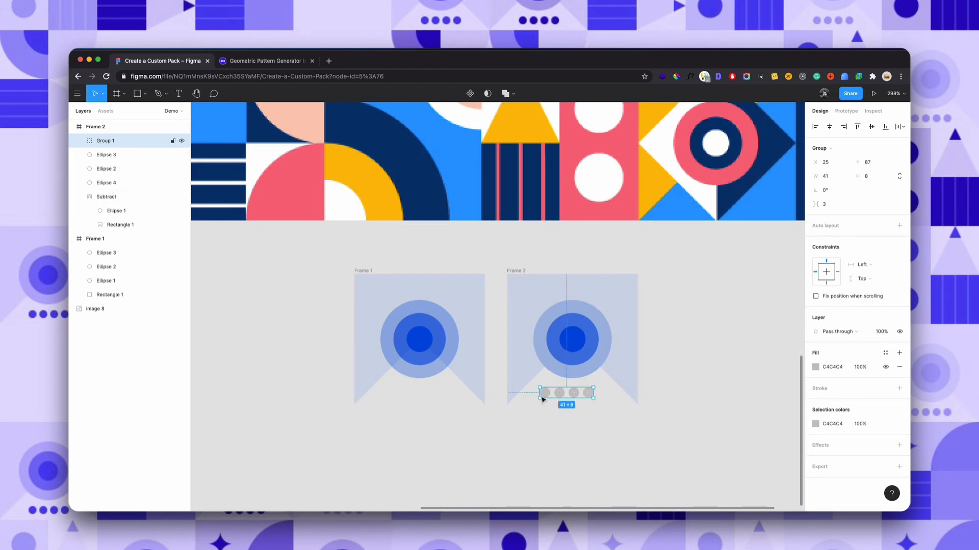
left_click(828, 127)
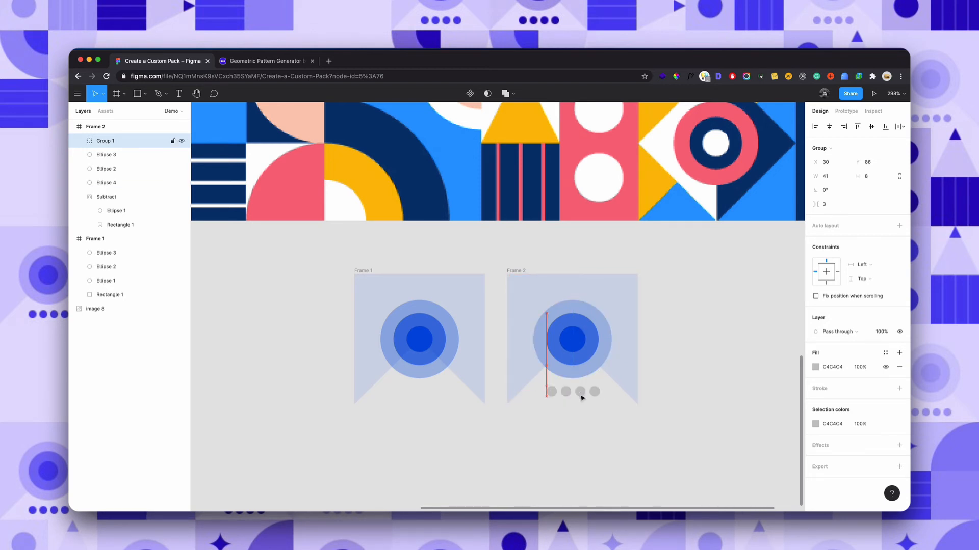
scroll(581, 398, "up", 5)
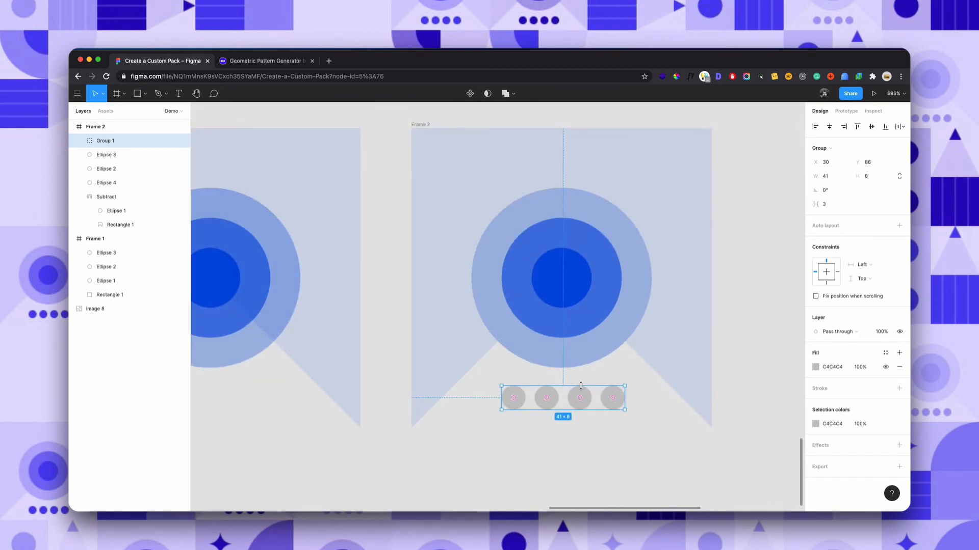
Recolour the dot group with the 014BDC blue sampled from the innermost circle
key("alt")
key("i")
left_click(573, 268)
scroll(540, 241, "down", 1)
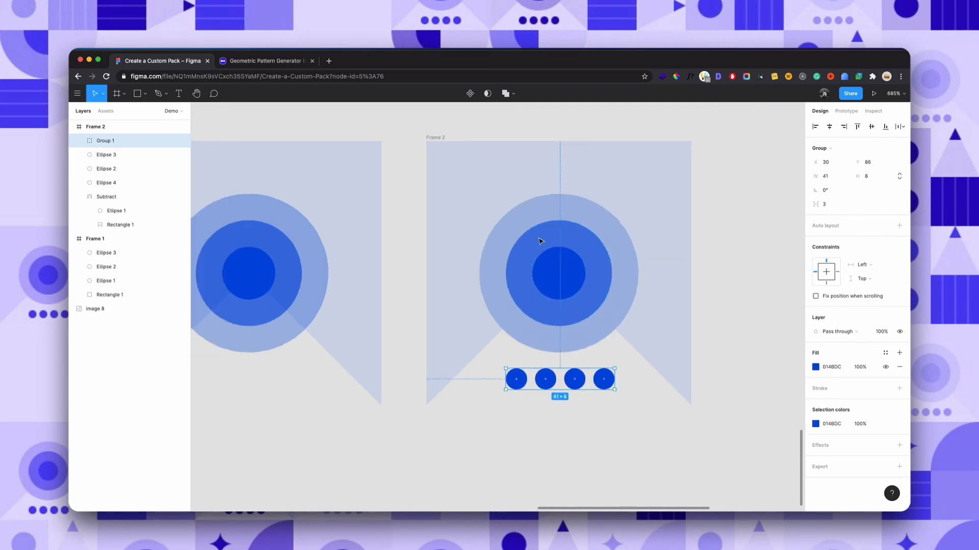
Change the fill of the last dot in the row to the pale blue D3DBEB
scroll(540, 241, "down", 5)
left_click(501, 194)
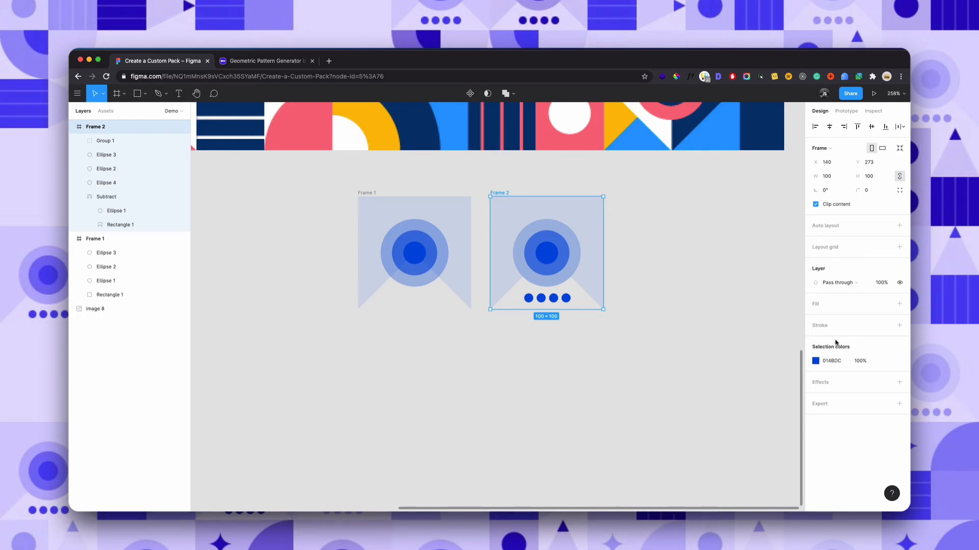
left_click(567, 299, "super")
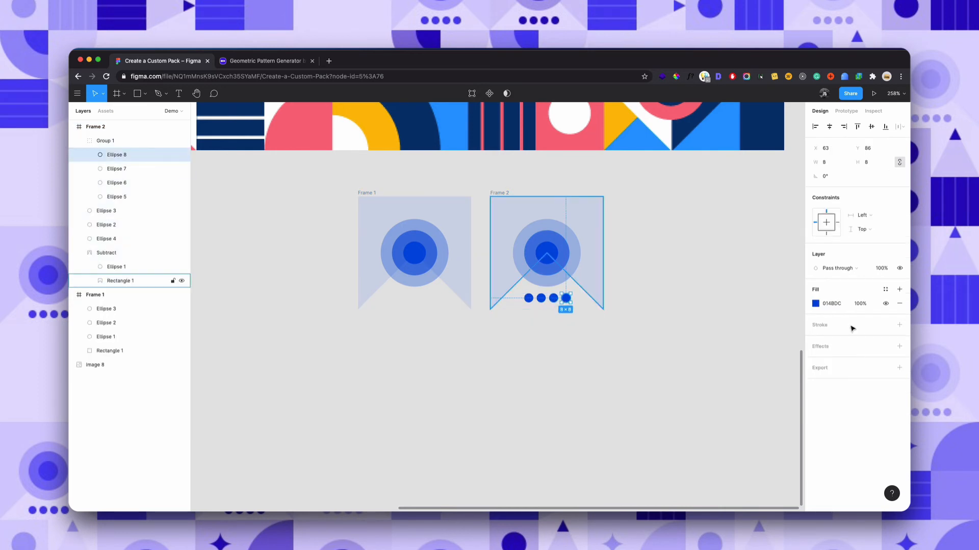
left_click(815, 303)
left_click(739, 306)
left_click(522, 172)
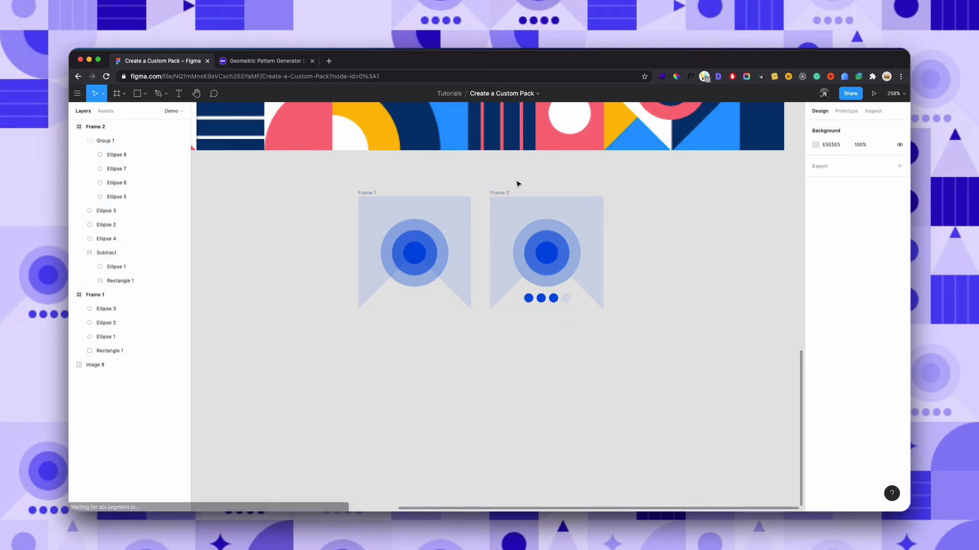
Unify the second frame's selection colours by replacing the pale D3DBEB with the blue 014BDC
left_click(499, 193)
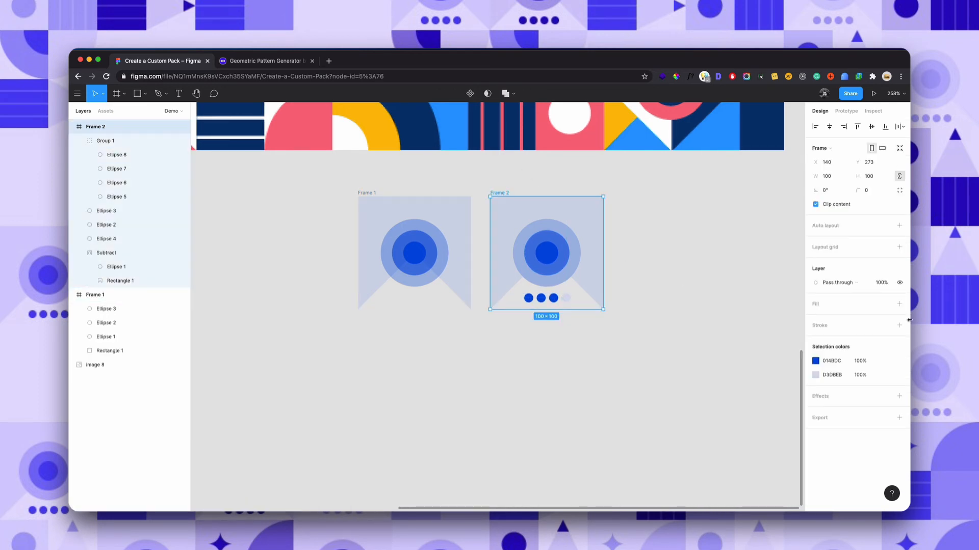
left_click(833, 364)
key("super+c")
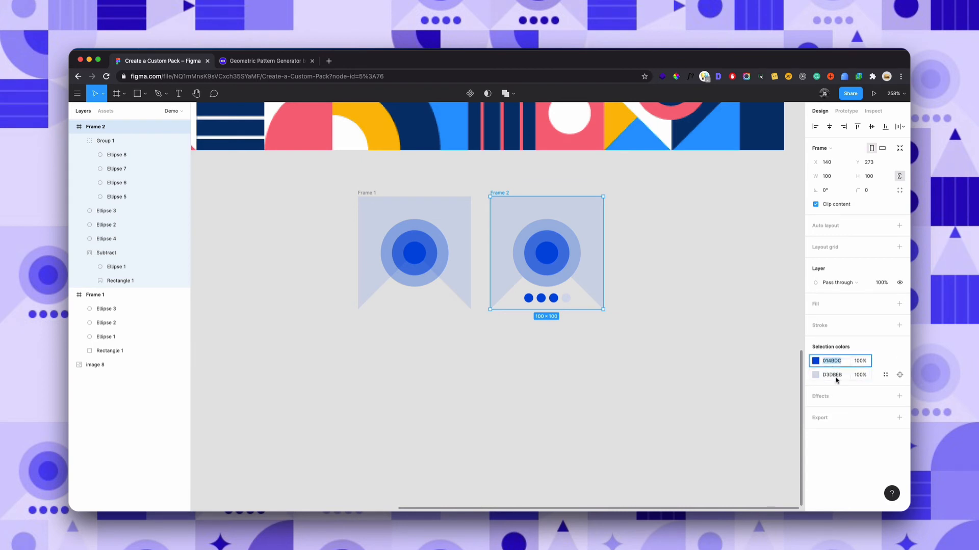
left_click(836, 375)
key("super+v")
key("Return")
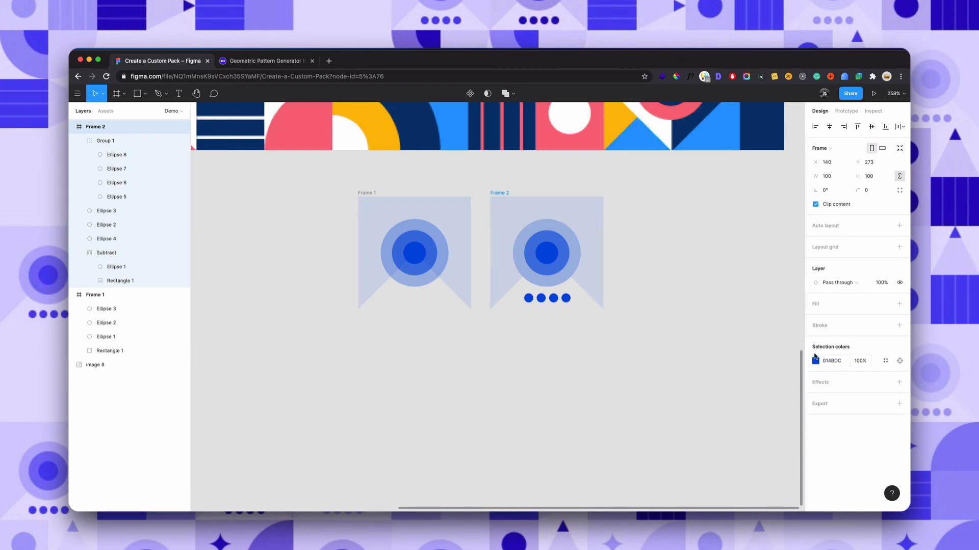
Recolour all the second frame's shapes from their shared selection colour to the dark navy 001C53
left_click(816, 360)
left_click_drag(772, 335, 805, 380)
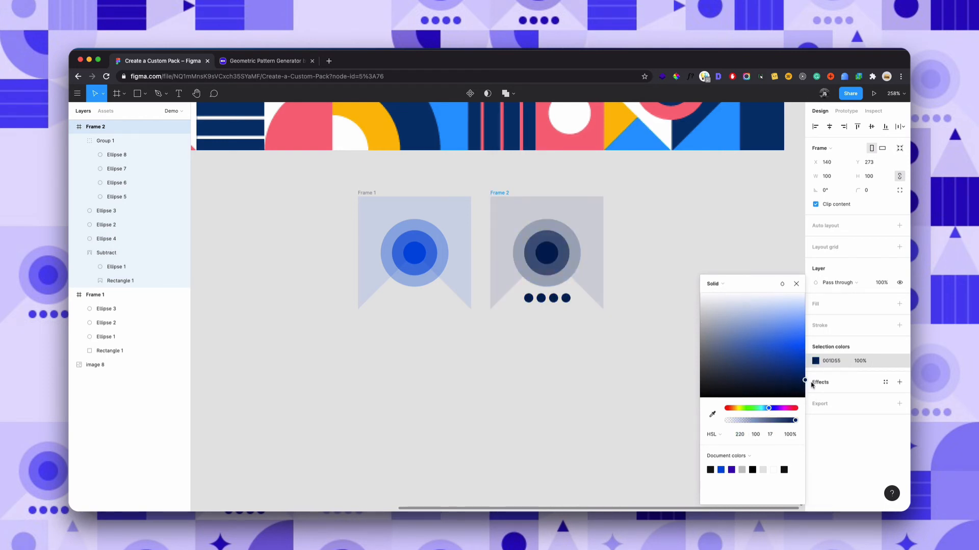
left_click(503, 191)
left_click(502, 193)
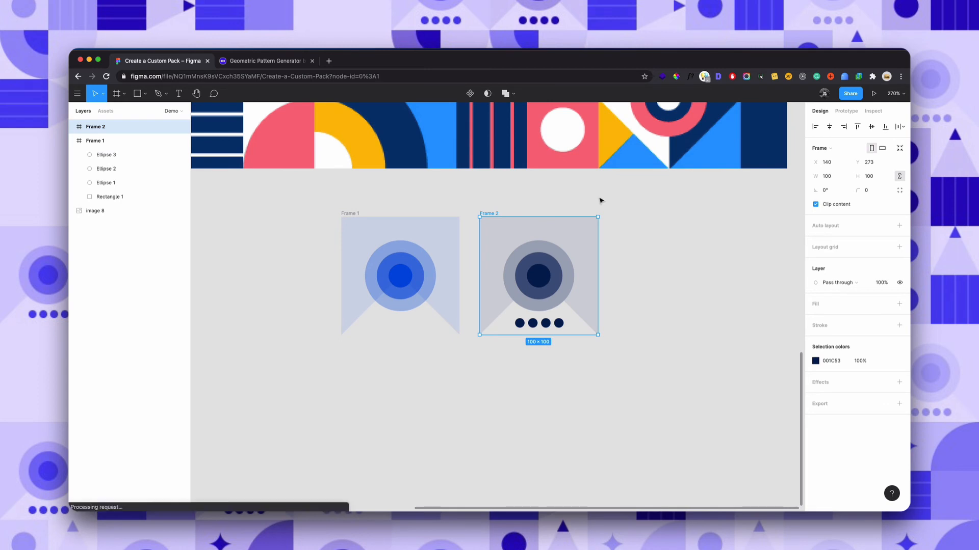
left_click(684, 212)
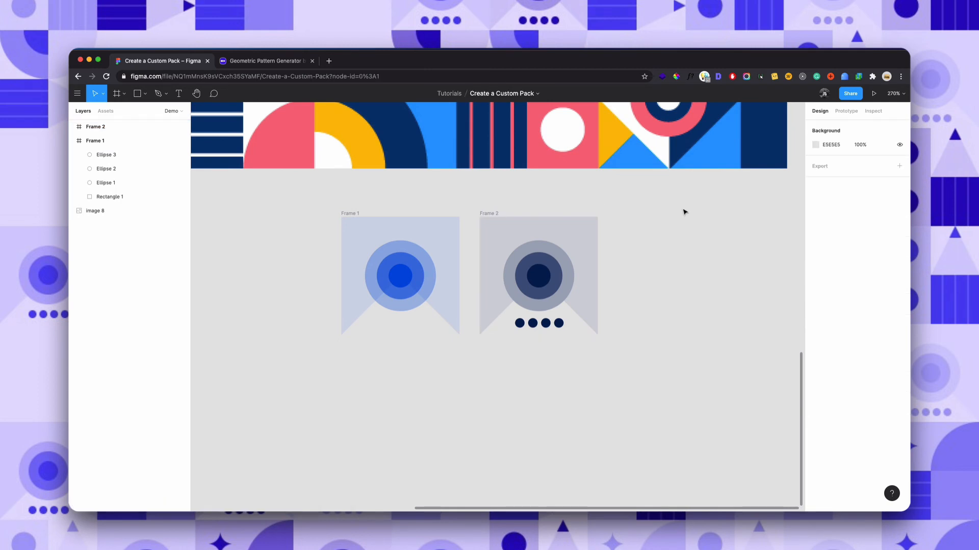
Add an export setting in SVG format to the second frame and export it
left_click(494, 216)
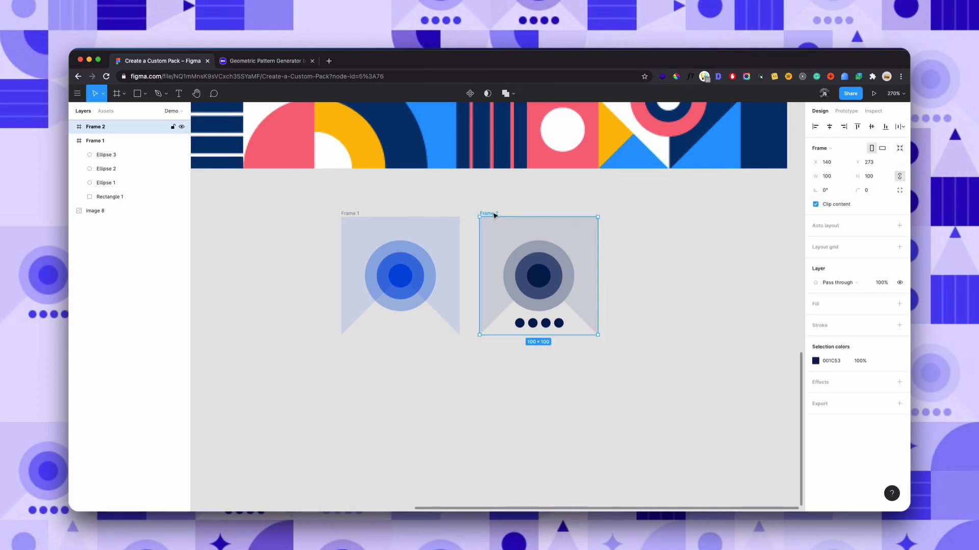
left_click(898, 402)
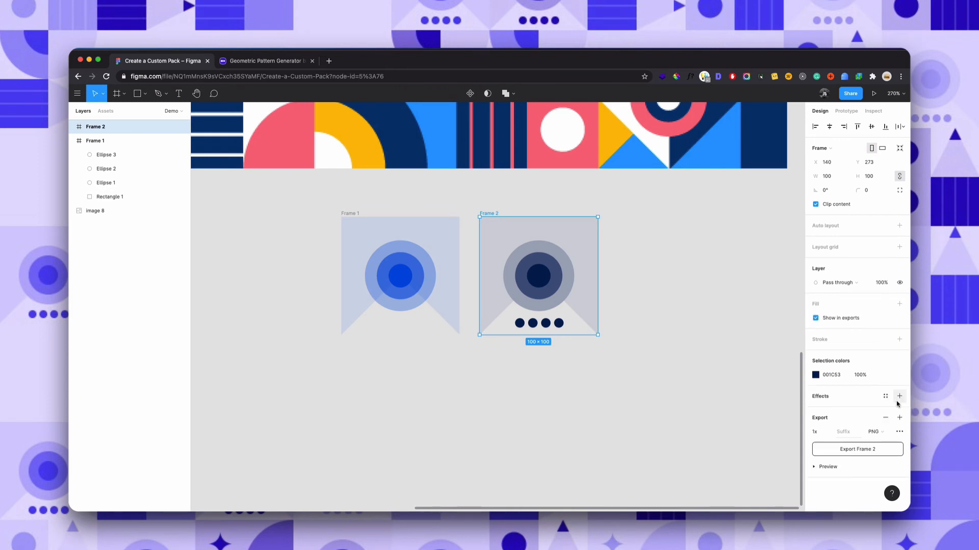
left_click(874, 432)
left_click(876, 453)
left_click(867, 450)
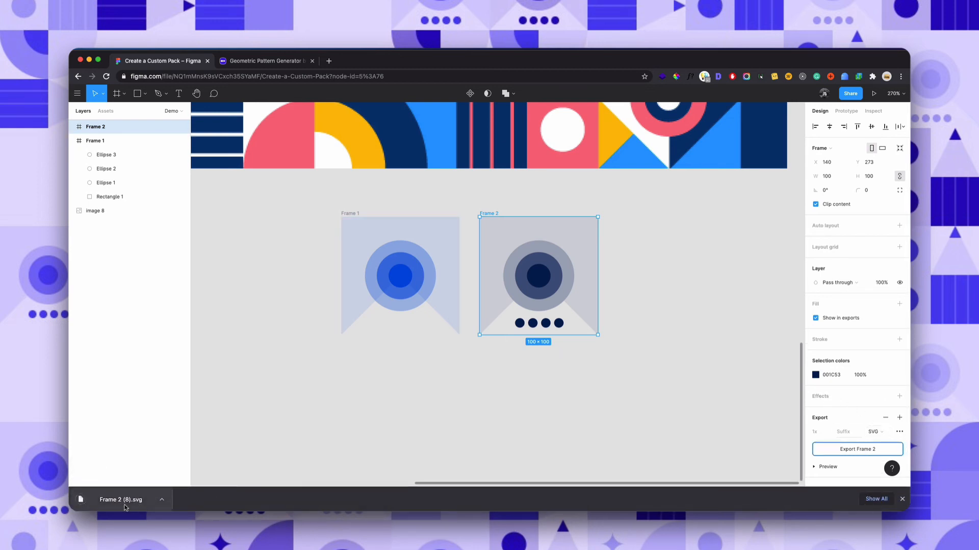
Switch to MagicPattern, start a new custom pack and add Frame 2 (8).svg as its own shape
left_click(277, 64)
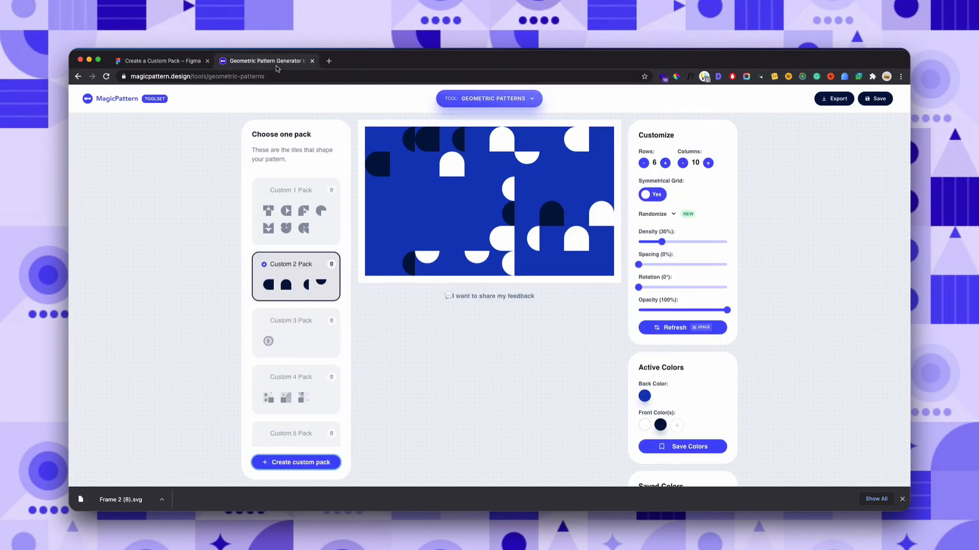
left_click(300, 469)
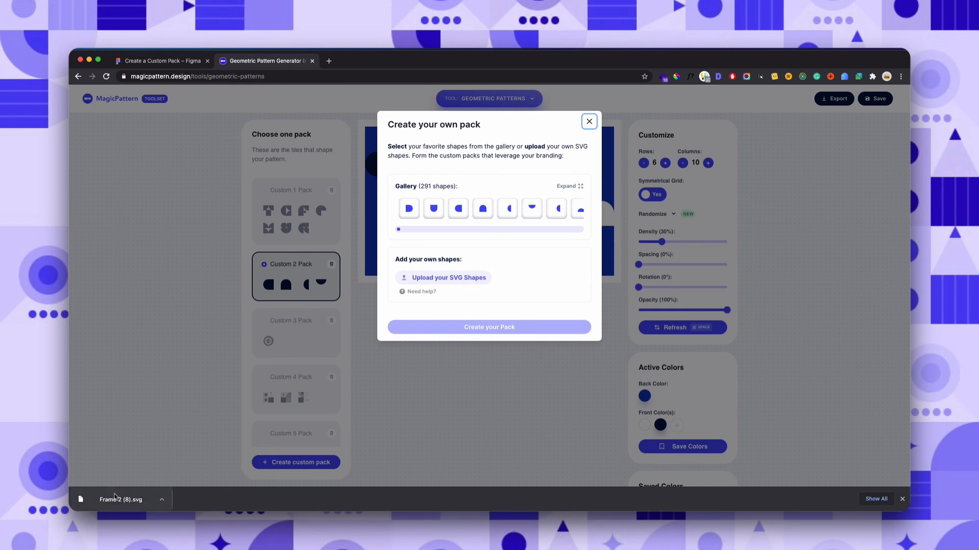
left_click_drag(114, 499, 429, 279)
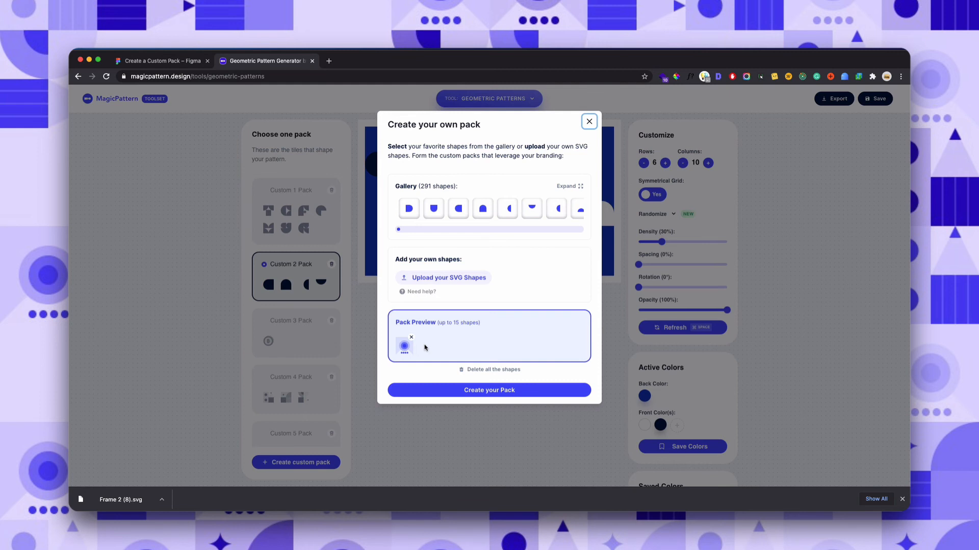
Switch to Figma, add an FFFFFF background fill to the second frame and export it again as SVG
left_click(154, 63)
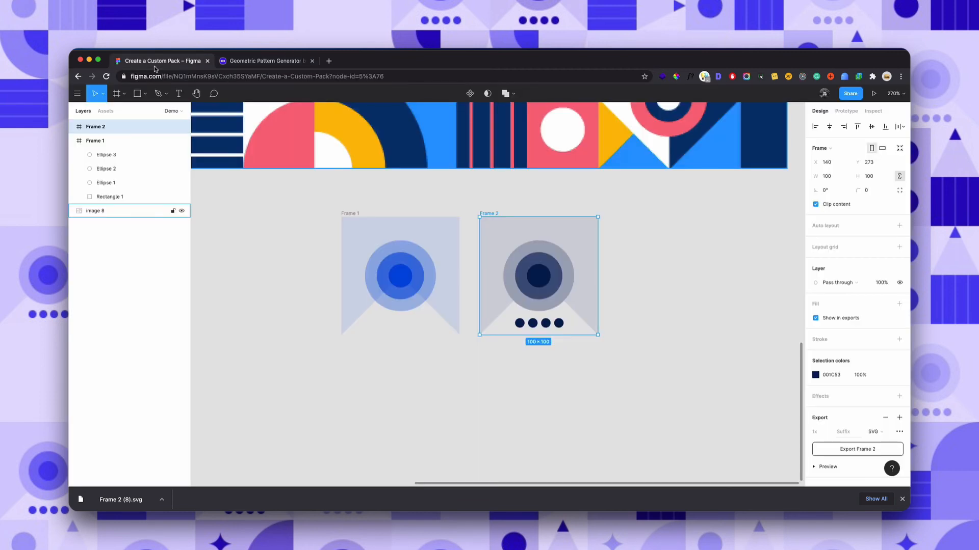
left_click(899, 304)
scroll(858, 337, "down", 2)
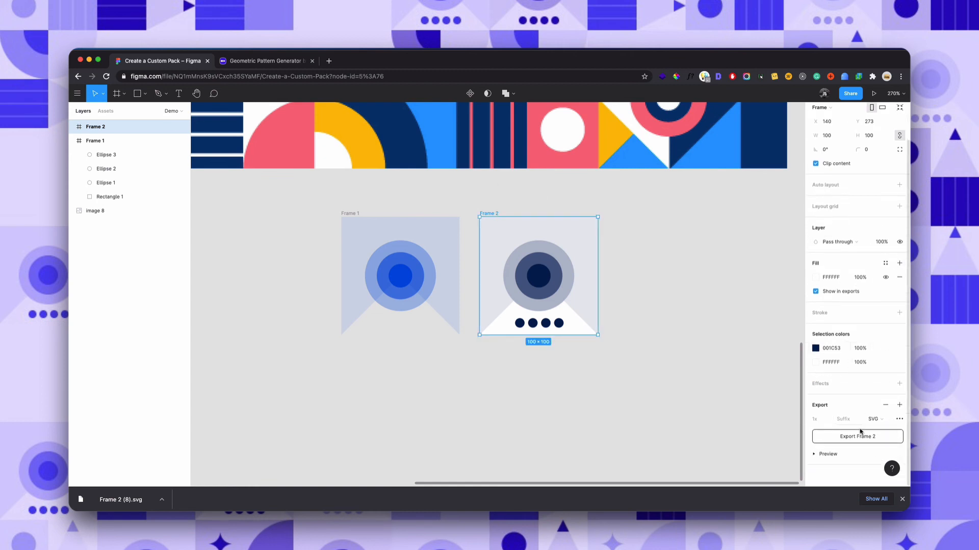
left_click(861, 437)
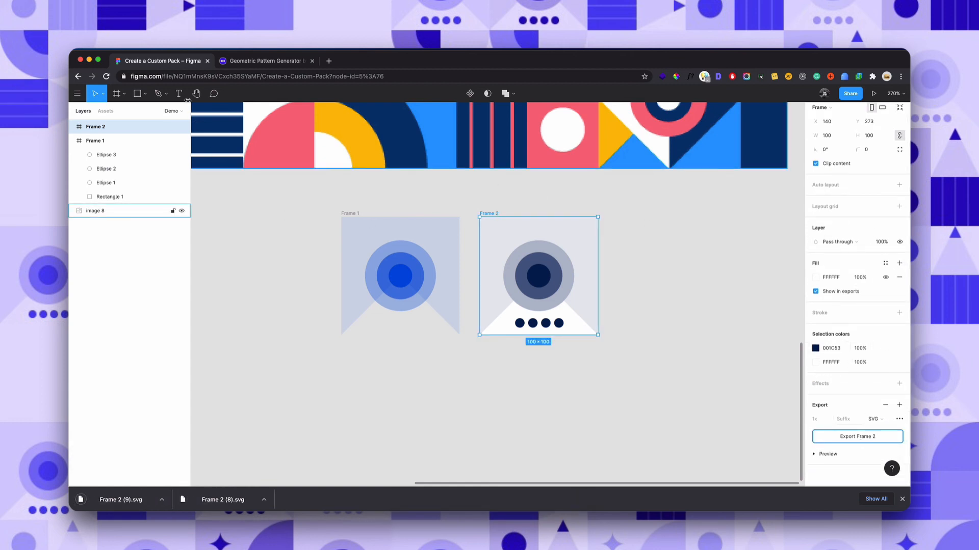
Switch to MagicPattern and add the white-background export Frame 2 (9).svg to the custom pack
left_click(263, 61)
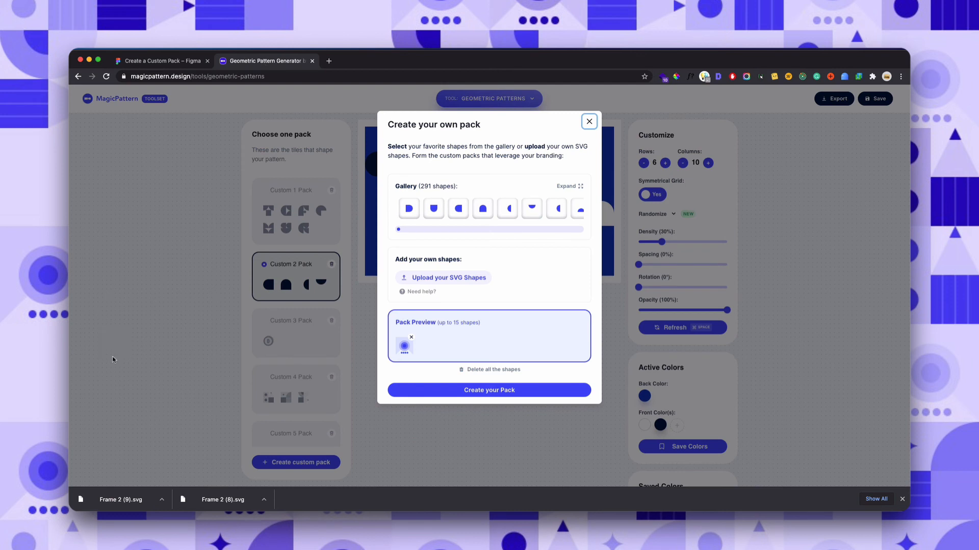
left_click_drag(118, 498, 442, 278)
Switch to Figma and change the second frame's FFFFFF background fill to the shapes' navy 001C53
left_click(183, 60)
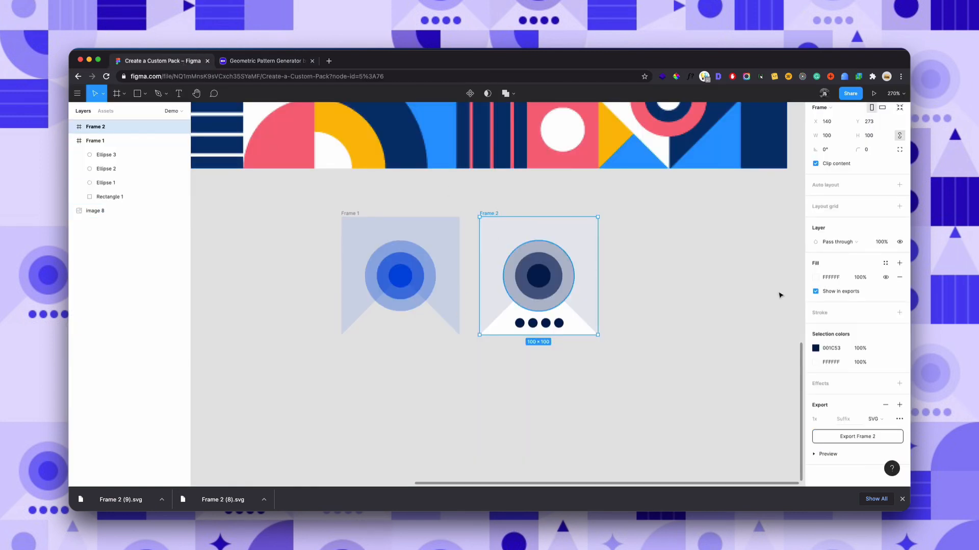
left_click(834, 349)
key("ctrl+c")
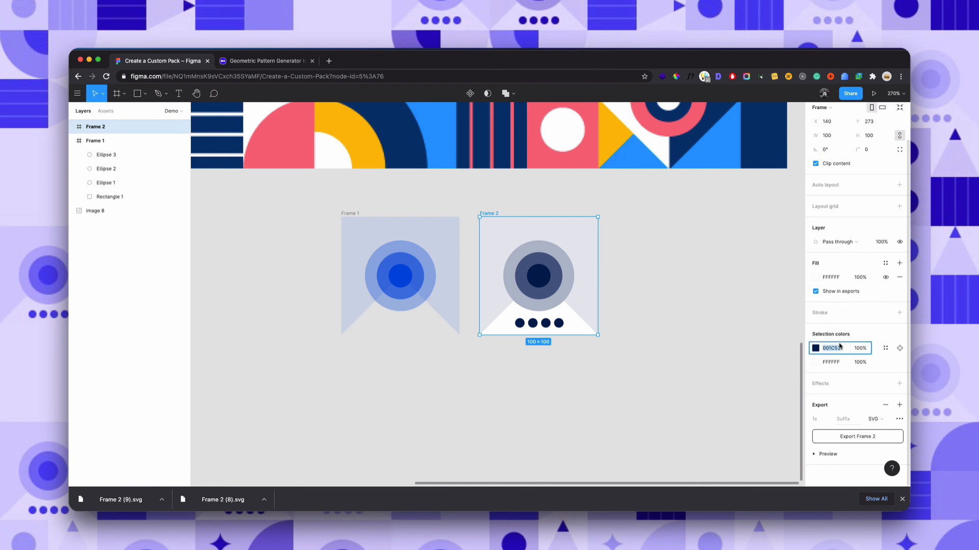
left_click(838, 362)
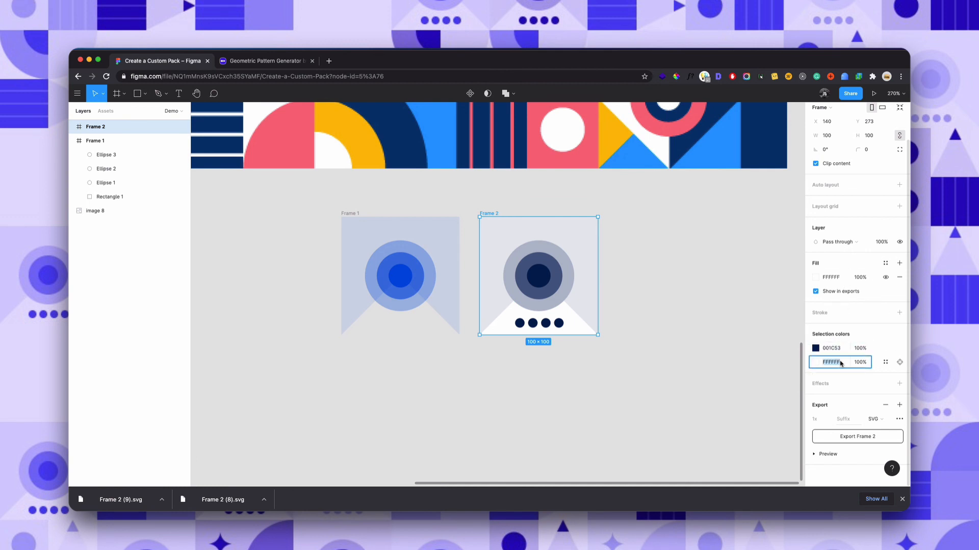
key("ctrl+v")
key("Return")
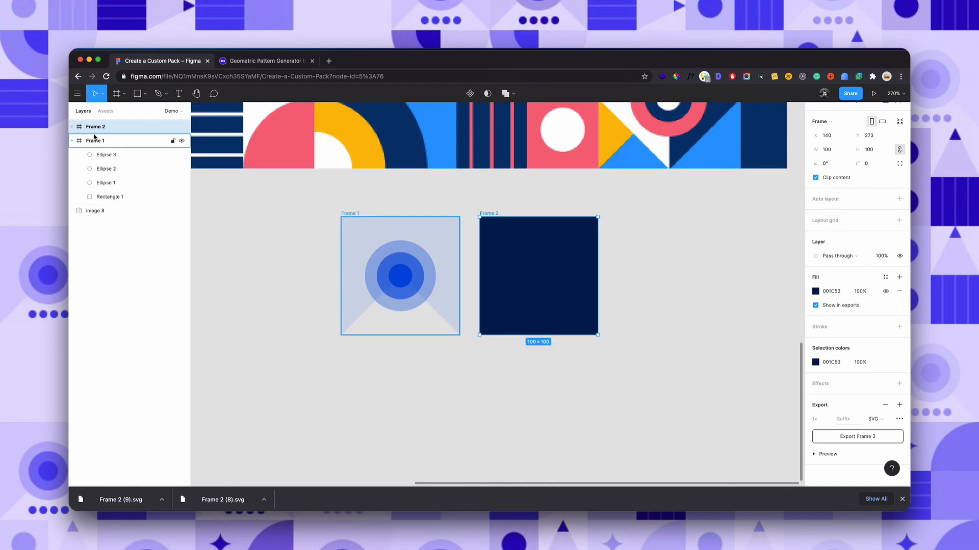
Set the opacity of the second frame's background fill to 50% and export the frame as SVG
key("5")
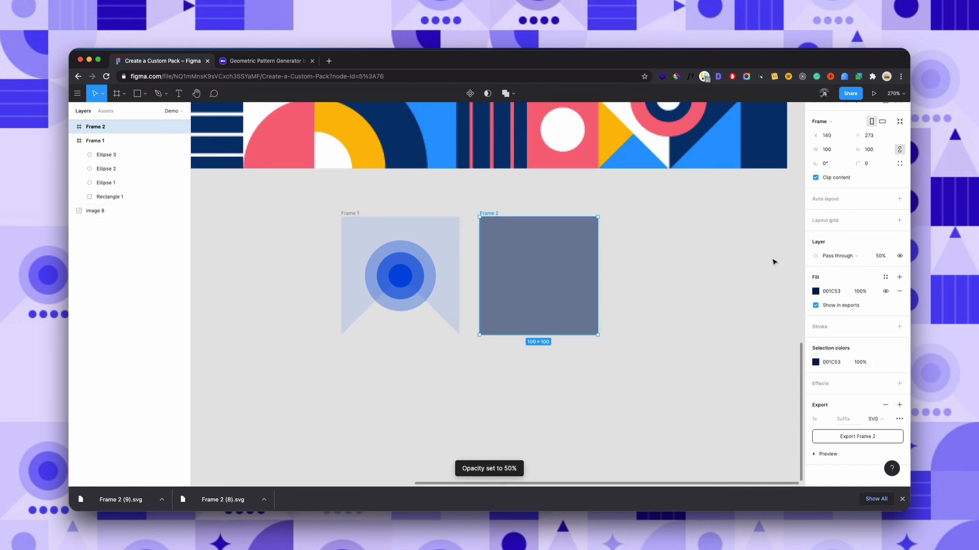
key("ctrl+z")
left_click(72, 127)
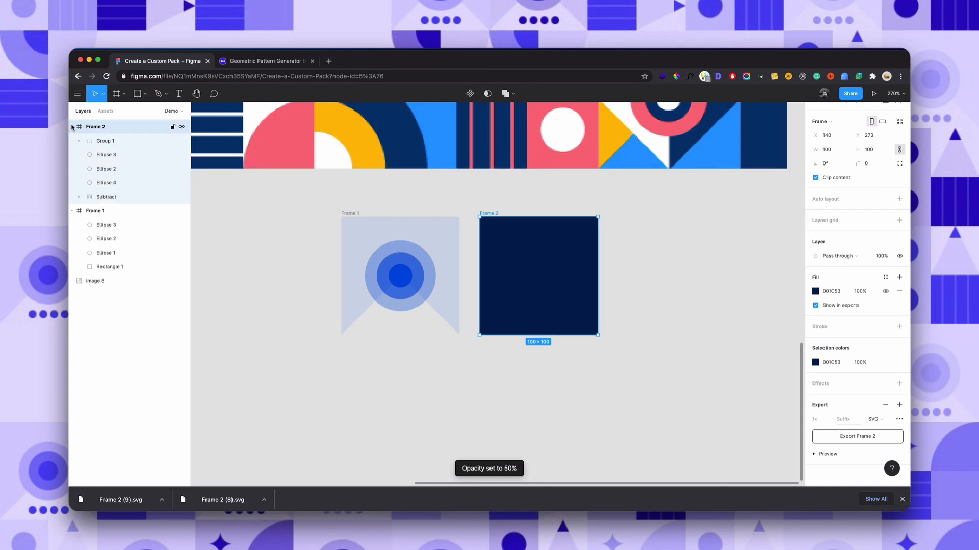
left_click(860, 291)
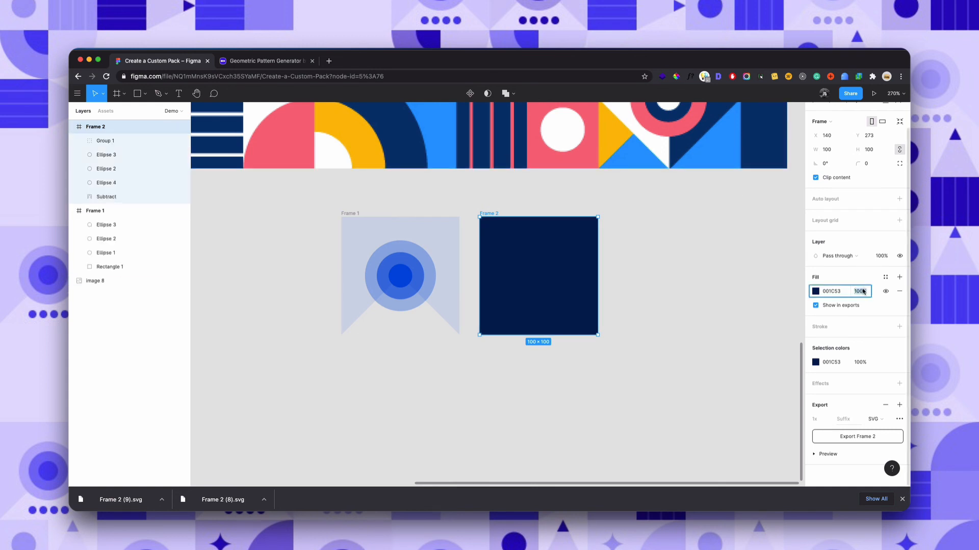
type("50")
key("Return")
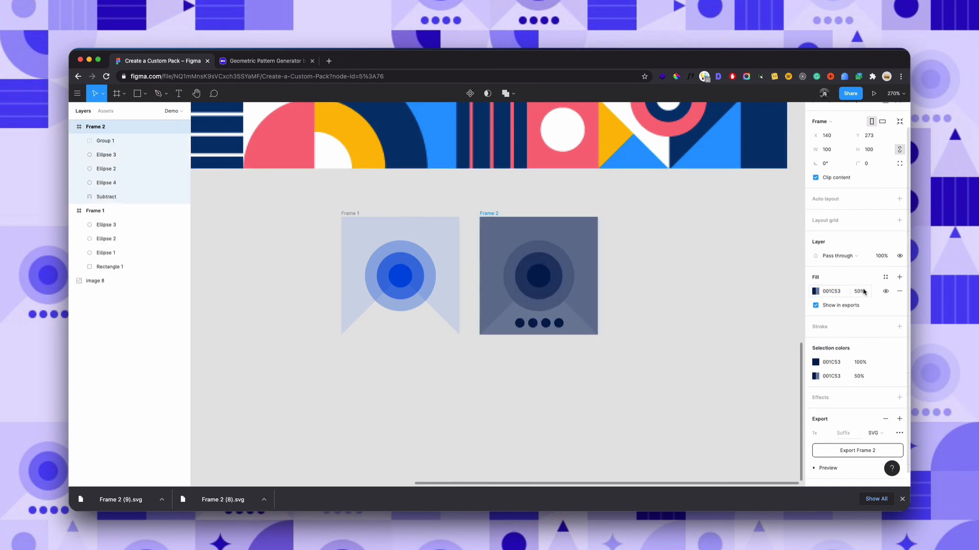
left_click(858, 450)
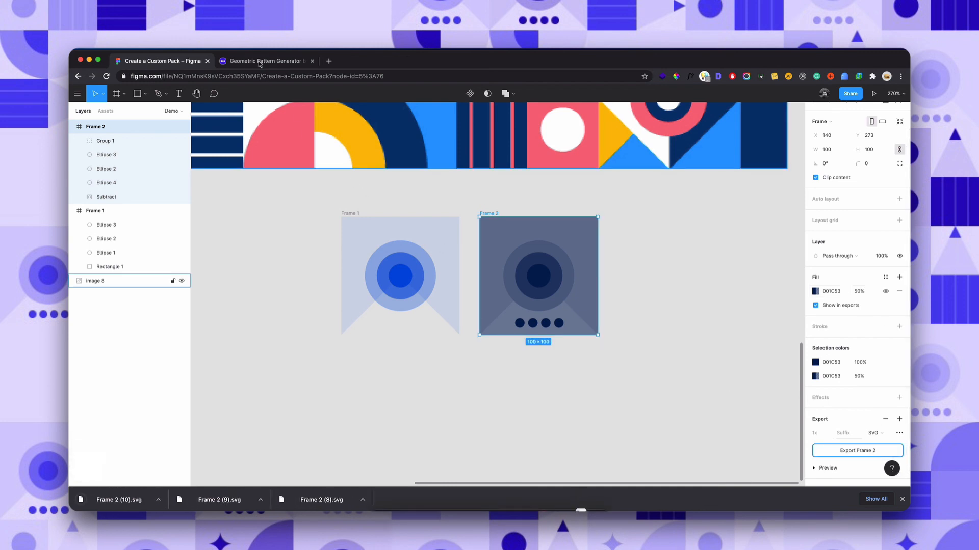
Switch to MagicPattern, add Frame 2 (10).svg to the pack, and remove both tiles with a filled background
left_click(258, 61)
left_click_drag(110, 503, 458, 279)
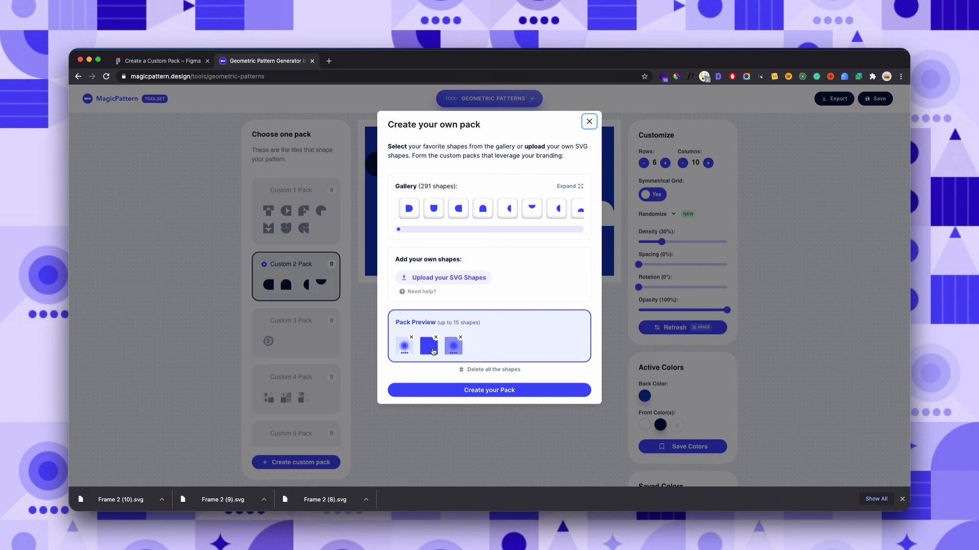
left_click(436, 337)
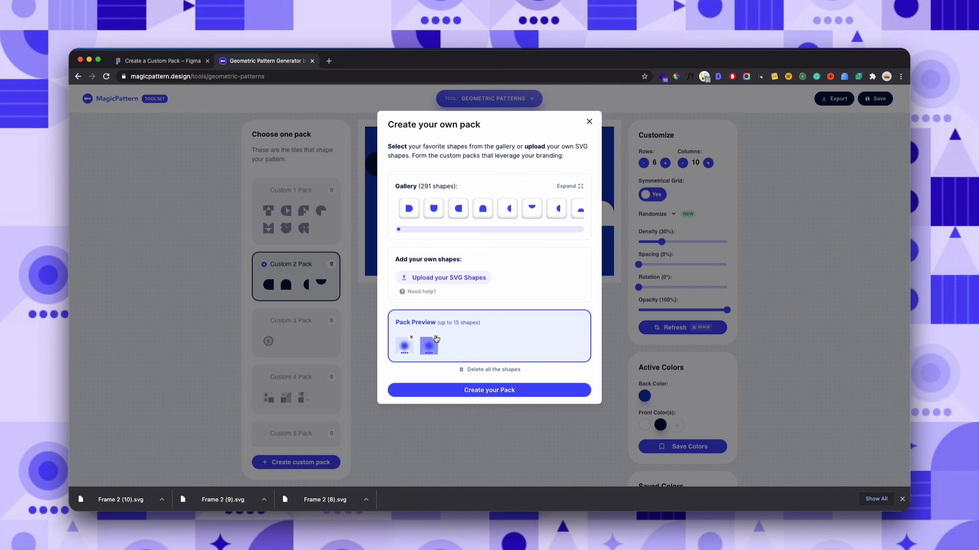
left_click(435, 337)
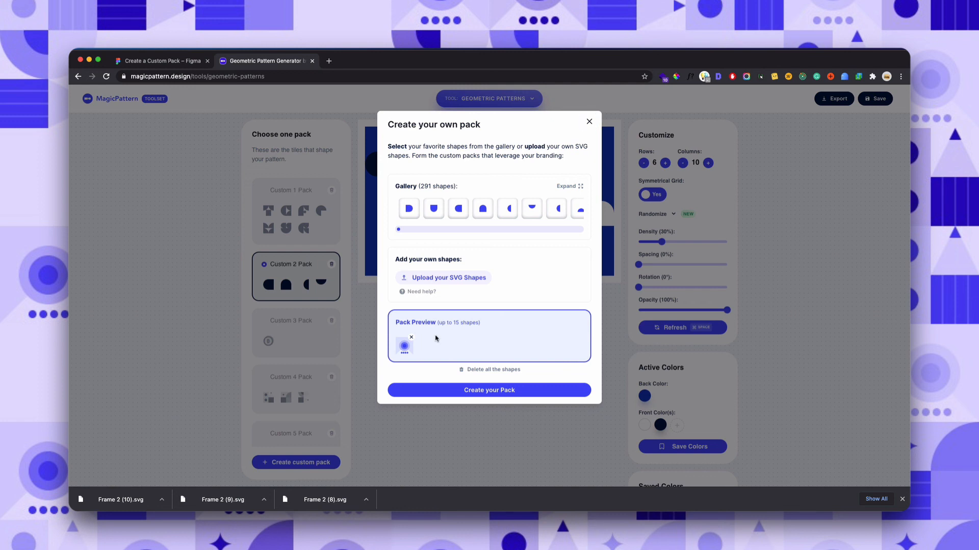
Create the custom pack from the remaining transparent-background tile and apply it to the pattern
left_click(452, 390)
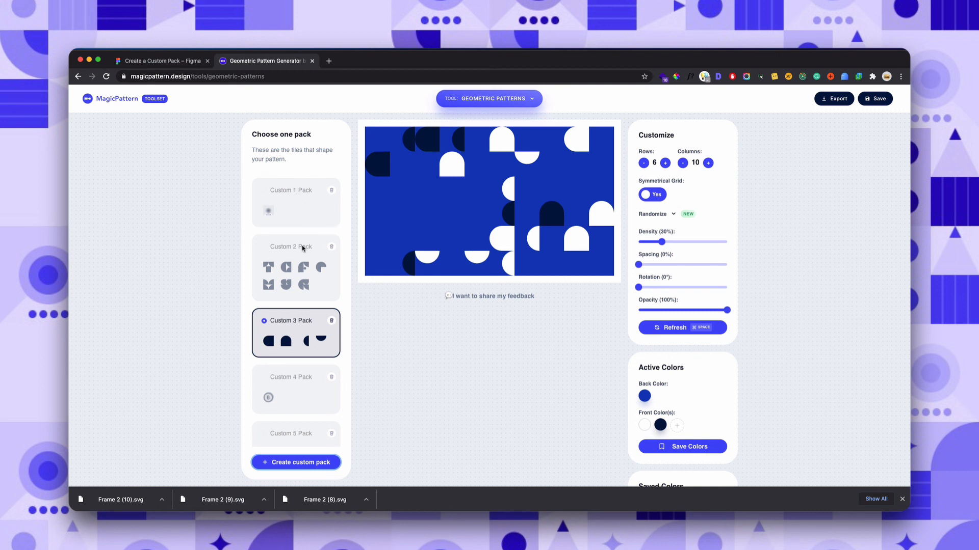
left_click(290, 205)
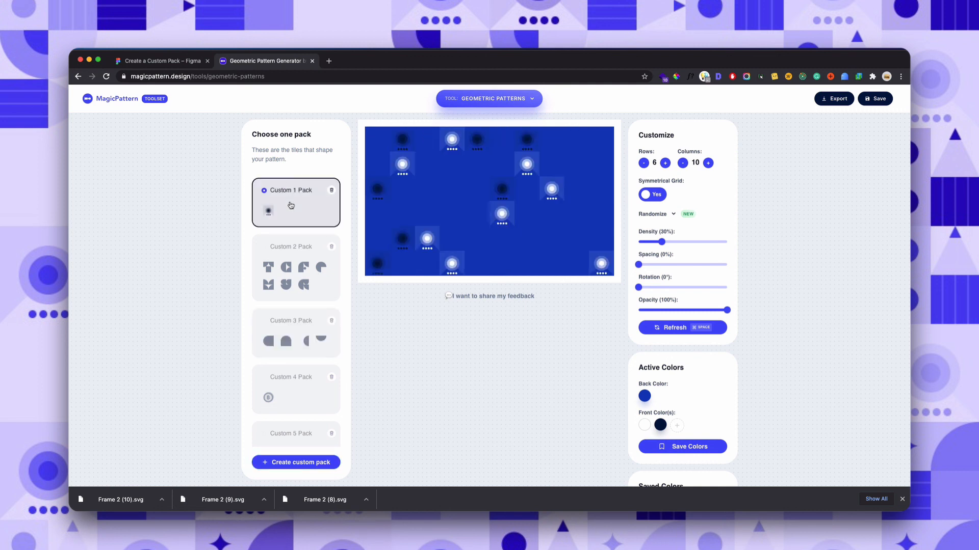
Set the pattern's density to 100% and spacing to 39%, and turn off the symmetrical grid
left_click(726, 242)
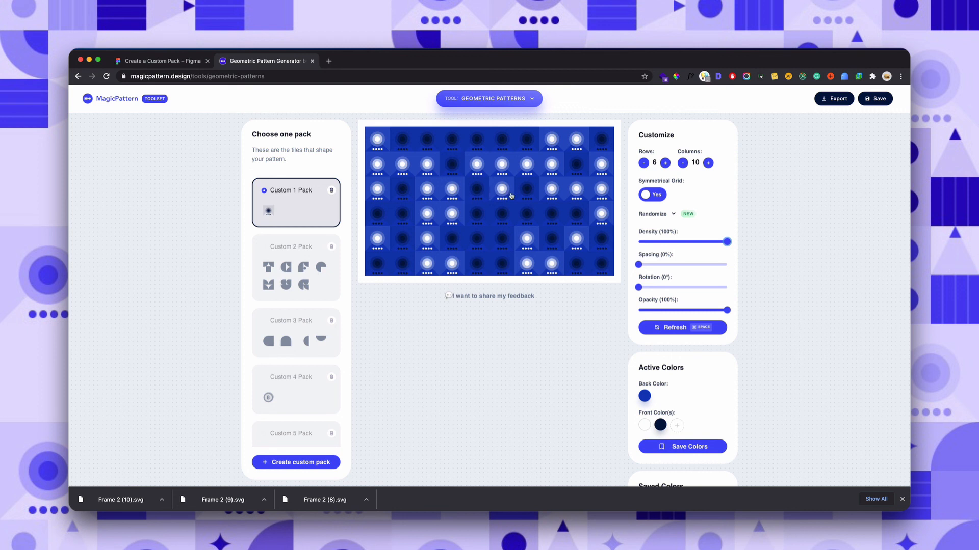
left_click(682, 264)
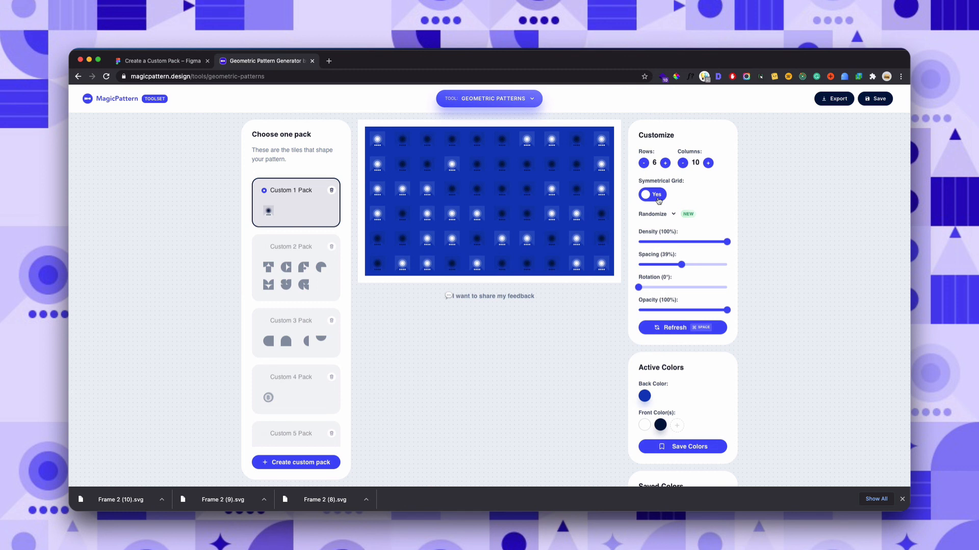
left_click(658, 201)
Apply the saved light-purple palette with violet front colours and regenerate the pattern
scroll(659, 406, "down", 3)
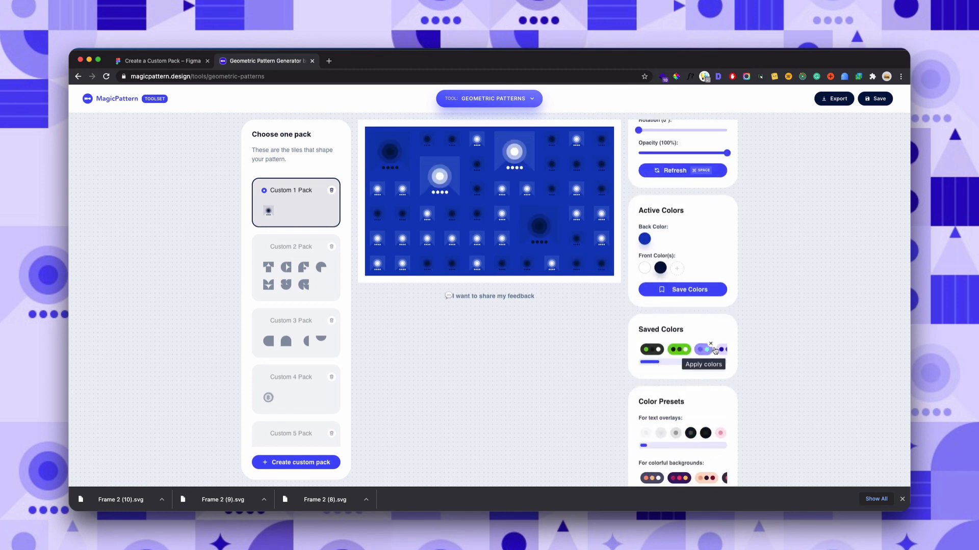
left_click(716, 351)
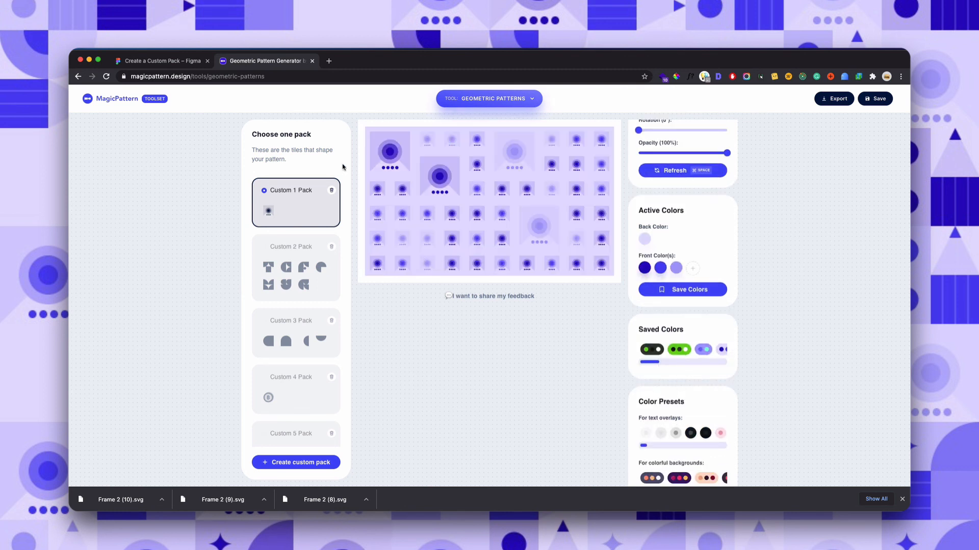
left_click(682, 173)
left_click(682, 172)
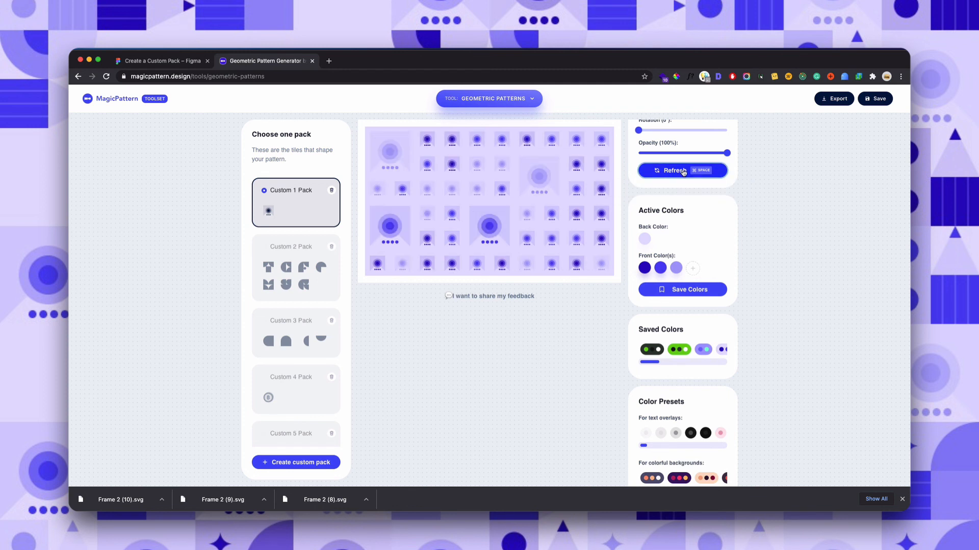
Set the pattern's spacing to 0%
scroll(664, 205, "up", 1)
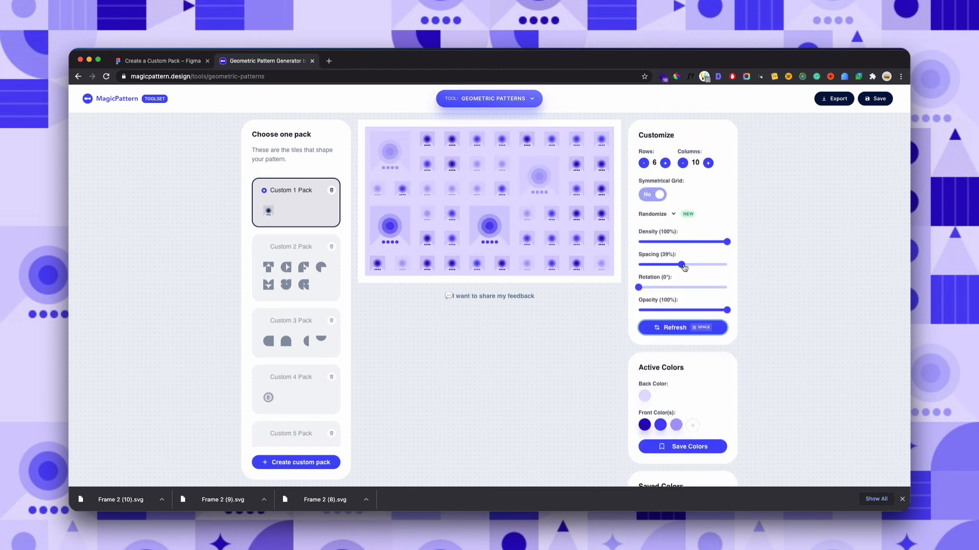
left_click_drag(681, 266, 638, 265)
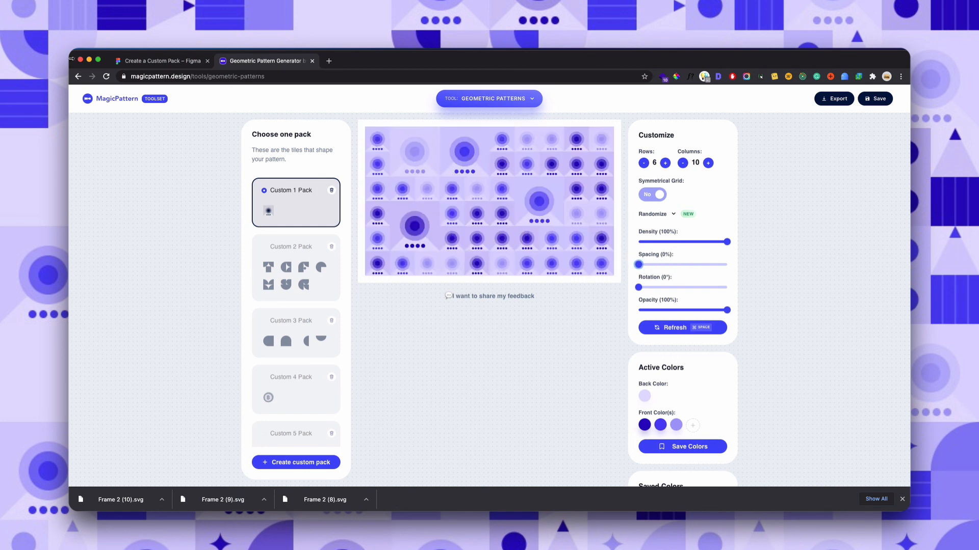
Switch to Figma and examine the colourful geometric reference image above the two tile frames for further tile ideas
left_click(134, 61)
scroll(436, 250, "down", 4)
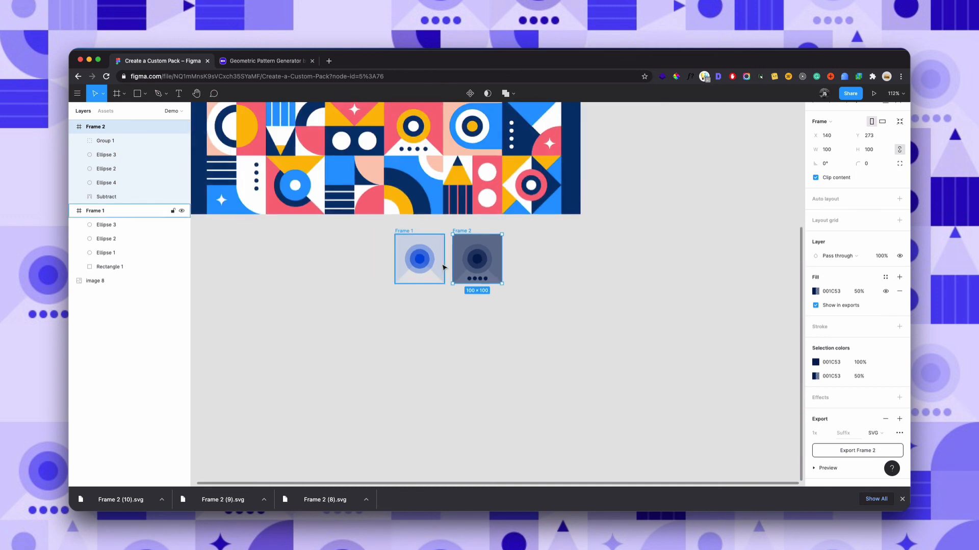
scroll(444, 268, "up", 3)
scroll(487, 283, "left", 2)
scroll(486, 283, "up", 2)
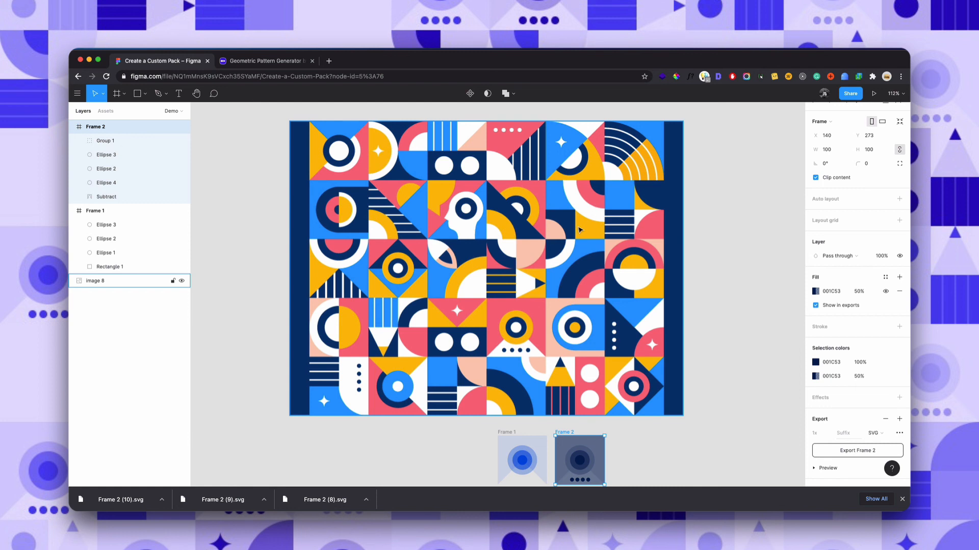
scroll(579, 230, "down", 1)
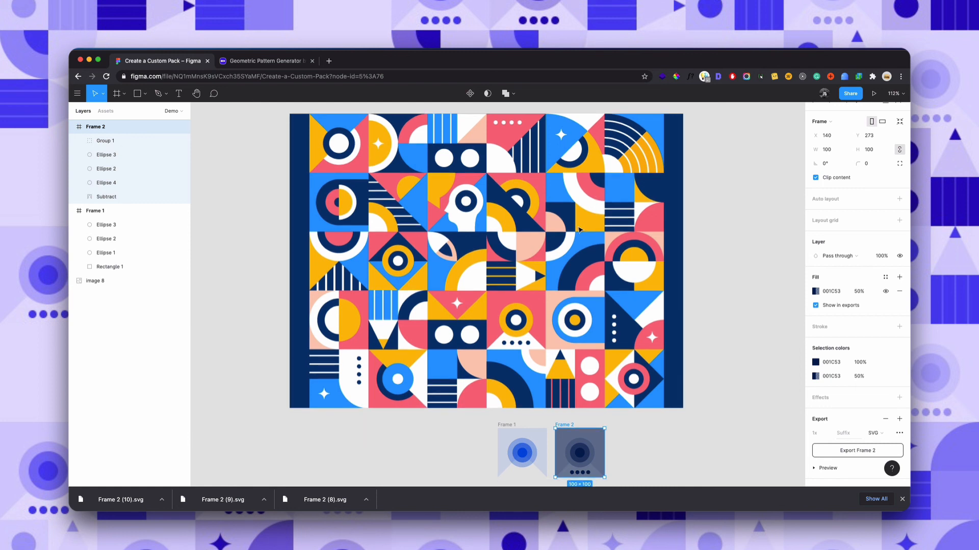
Return to MagicPattern, review the shape gallery, upload option and pack preview for creating a custom pack, and close them without changes
left_click(252, 60)
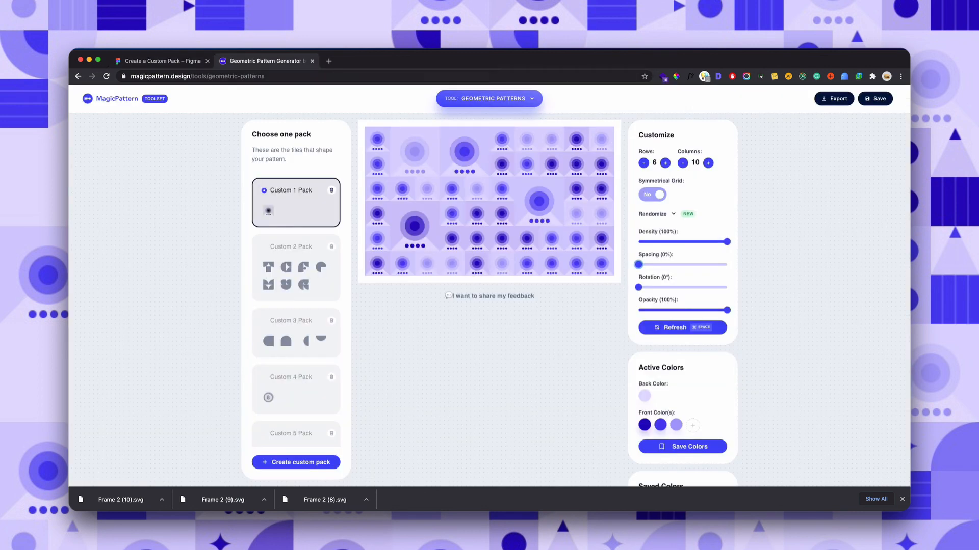
left_click(305, 465)
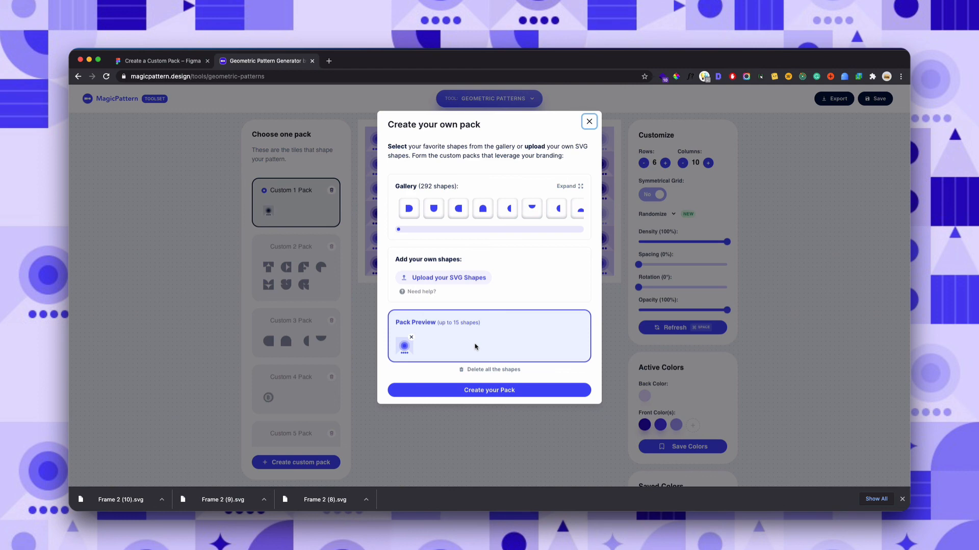
left_click(589, 121)
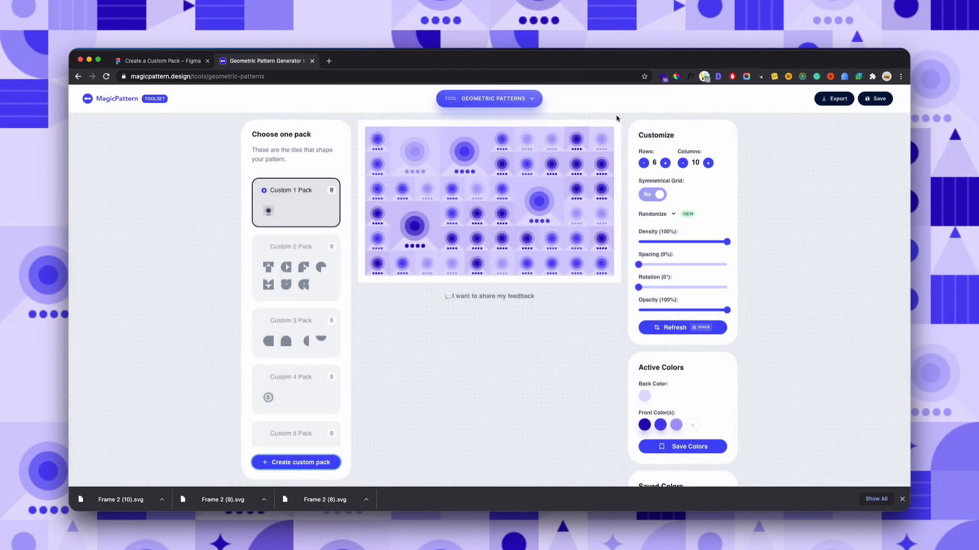